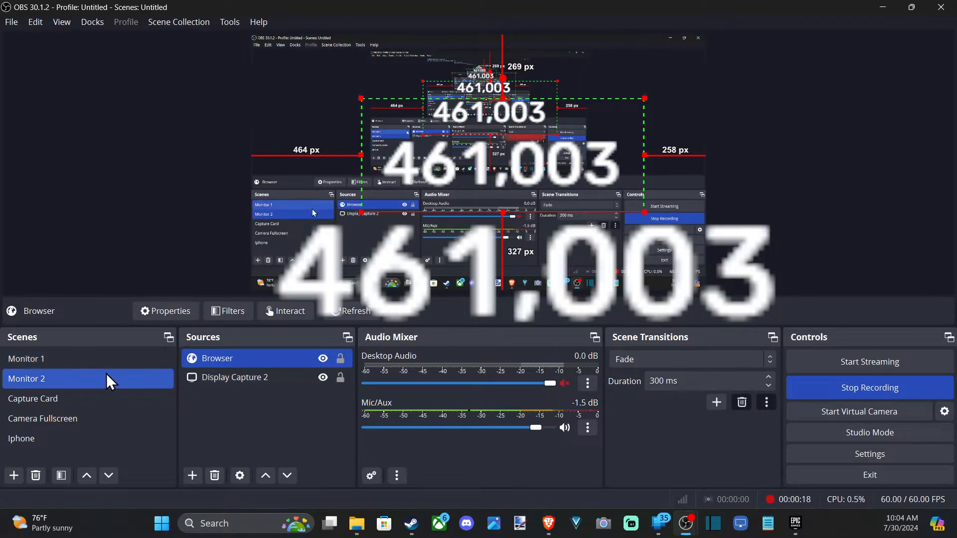
Step: Add a new Browser source named "Live Subcount" to the Monitor 2 scene
left_click(190, 375, "ctrl")
left_click(190, 374, "ctrl")
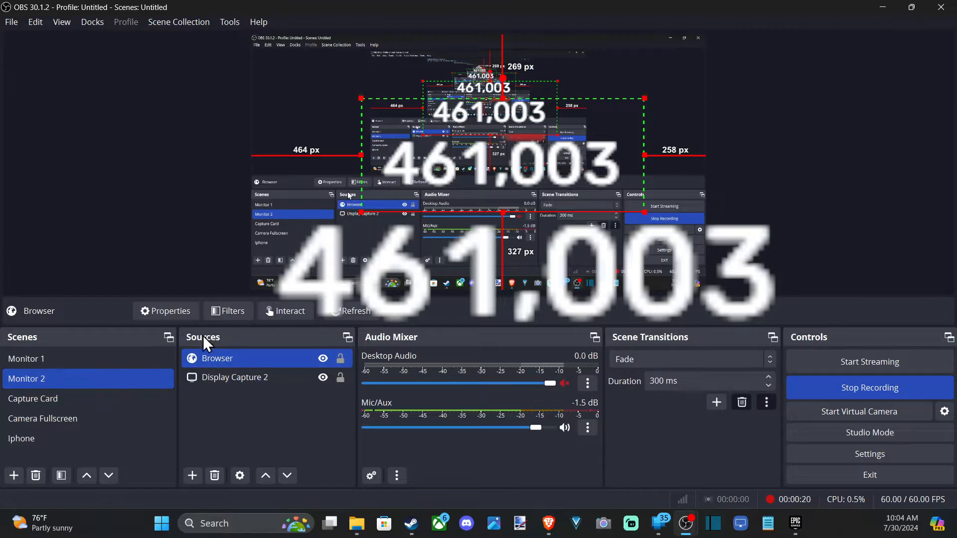
left_click(193, 478)
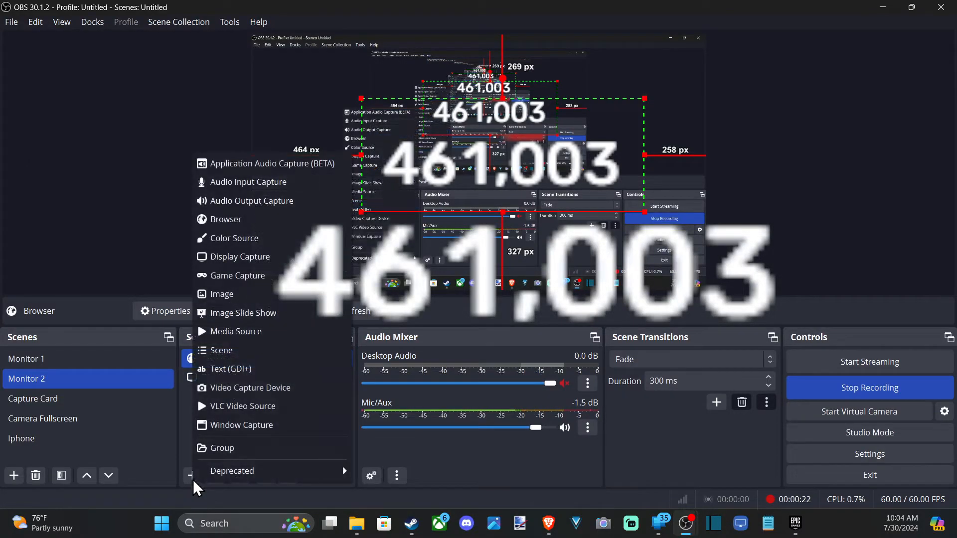
left_click(266, 227)
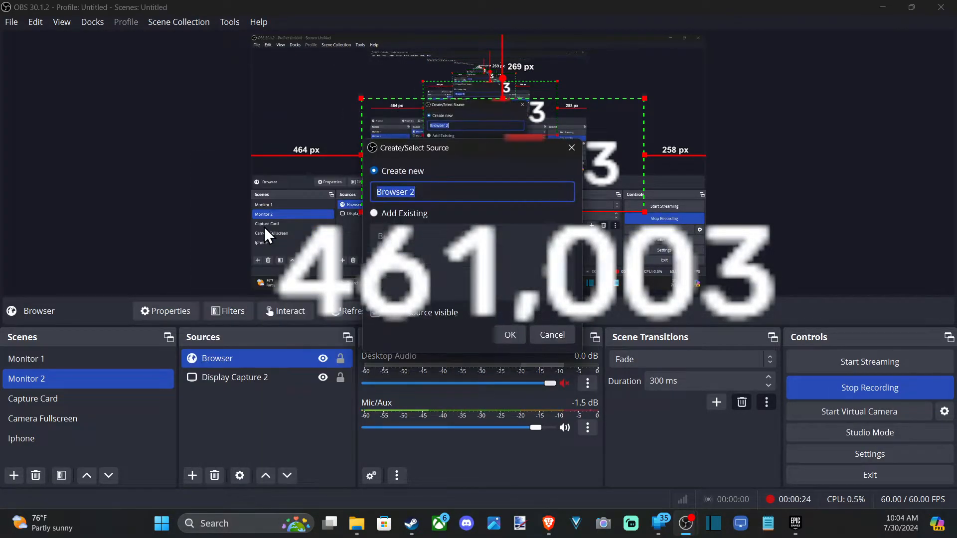
left_click(420, 194)
key("ctrl+a")
key("BackSpace")
type("Live Subcount")
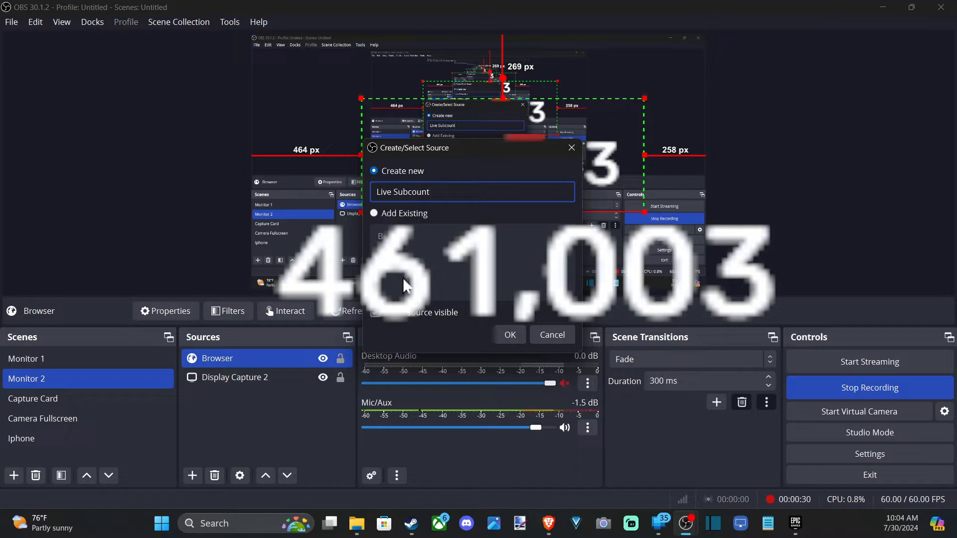
left_click(510, 336)
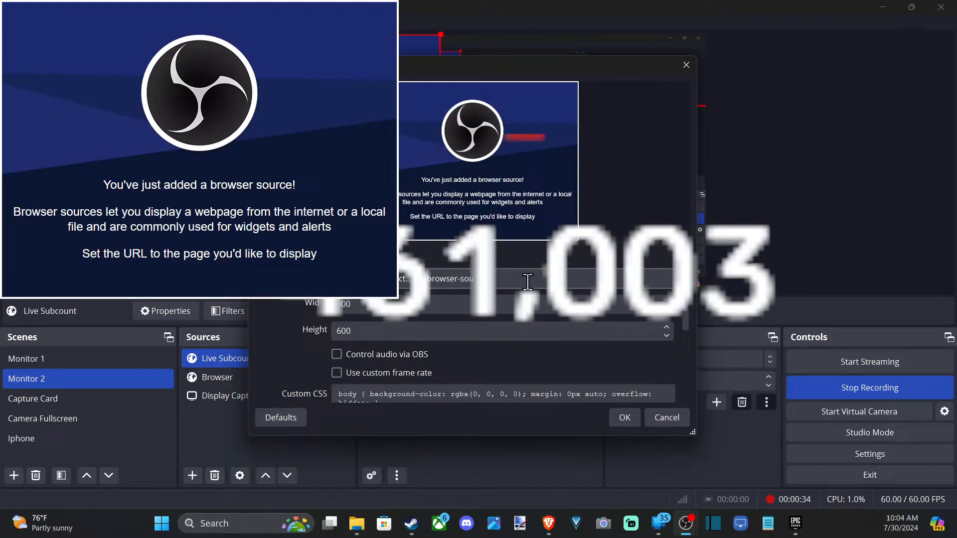
Step: Switch to the web browser and open the Livecounts.io YouTube live subscriber counter from the search results
left_click_drag(519, 284, 335, 281)
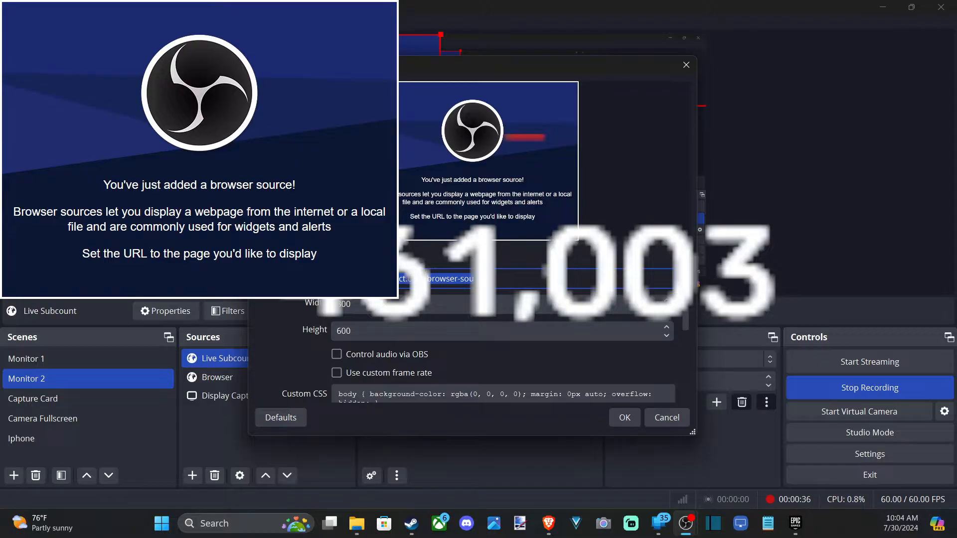
left_click_drag(489, 0, 547, 1)
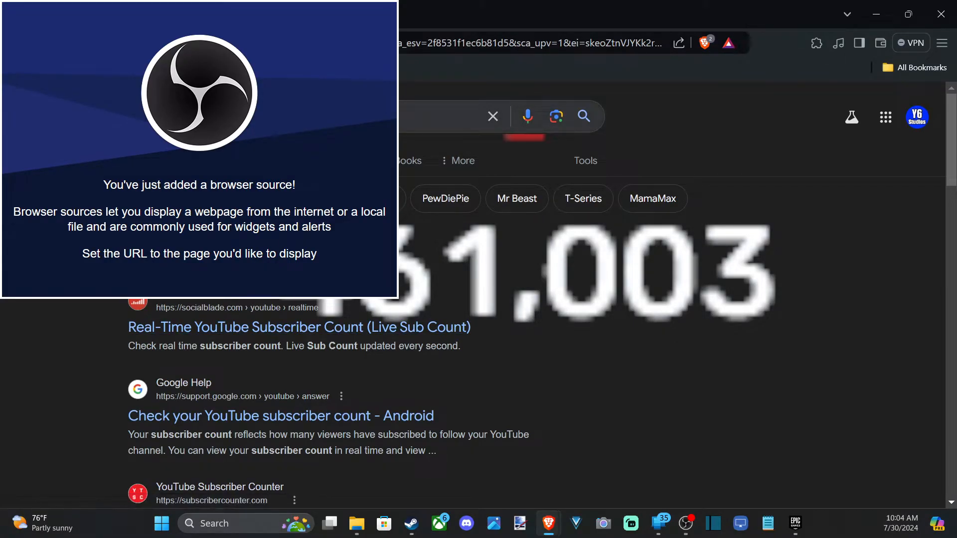
scroll(119, 298, "down", 3)
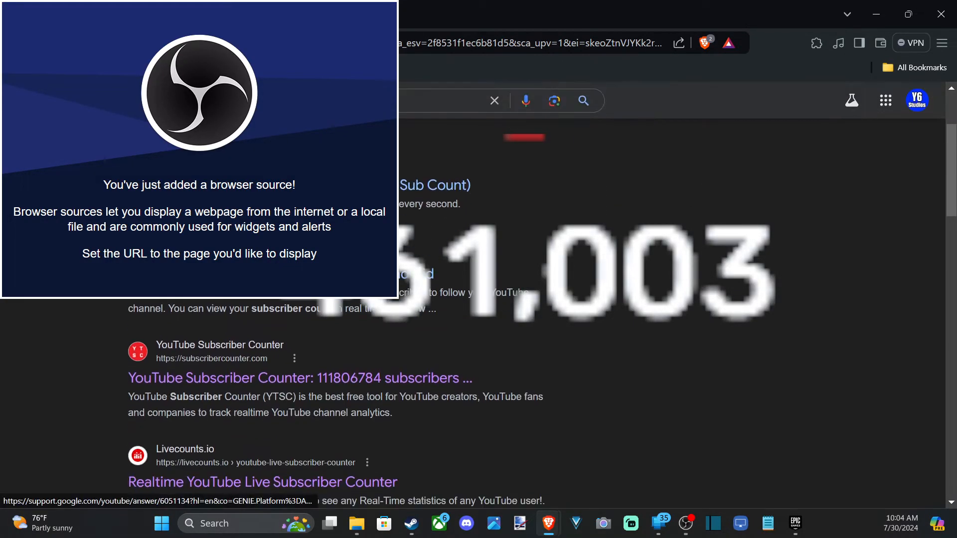
scroll(119, 298, "down", 2)
scroll(120, 298, "down", 3)
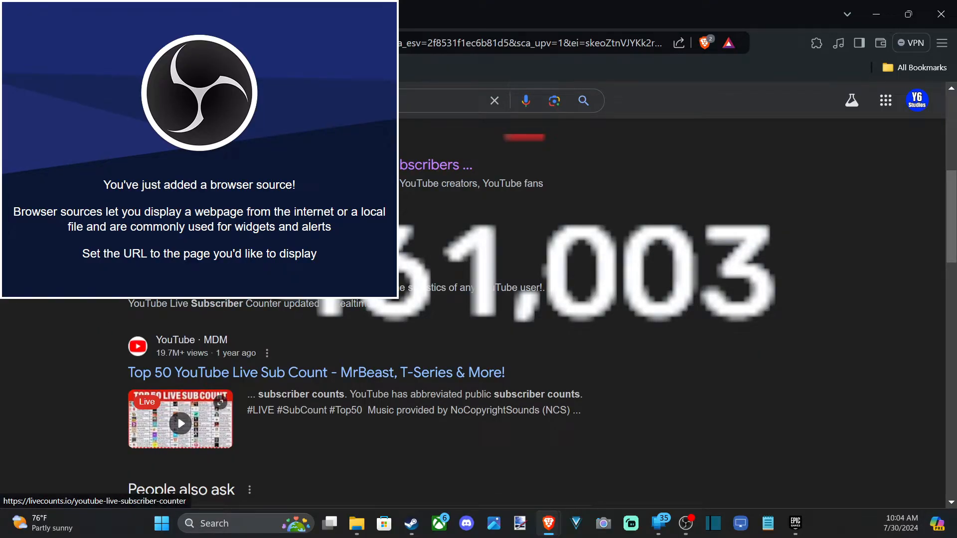
left_click(214, 266)
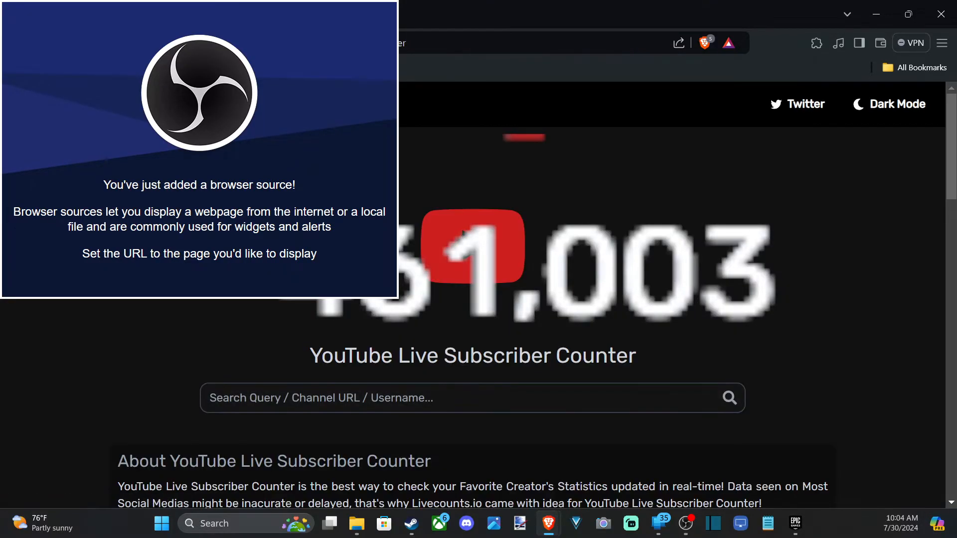
Step: Search Livecounts.io for the channel yoursixgaming and open its subscriber counter page
left_click(295, 398)
type("yoursixgaming")
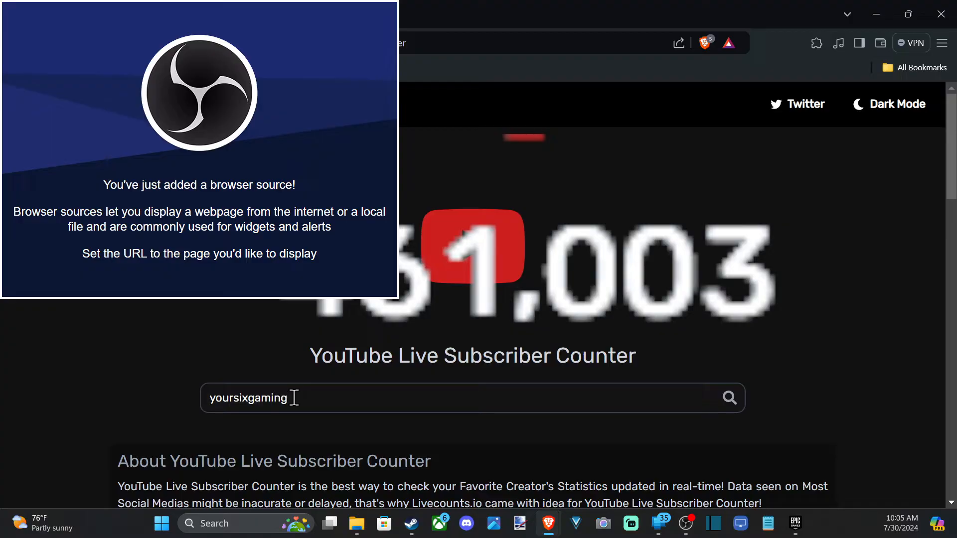
scroll(311, 394, "down", 1)
left_click(318, 384)
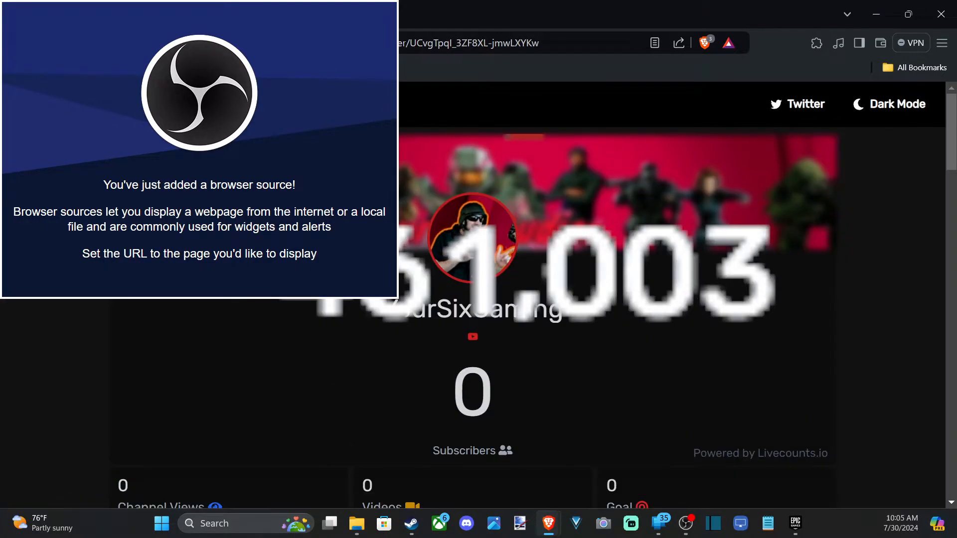
Step: Copy the URL of the YourSixGaming counter page
left_click(383, 43)
right_click(384, 43)
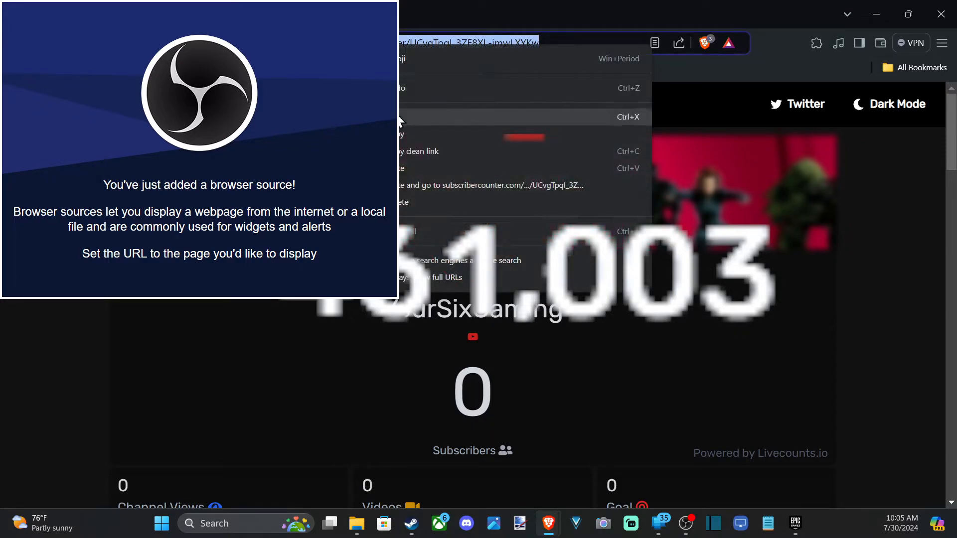
left_click(407, 133)
Step: Return to OBS, paste the copied counter URL as the Live Subcount source URL, confirm, and shift the source in the preview
scroll(486, 319, "down", 3)
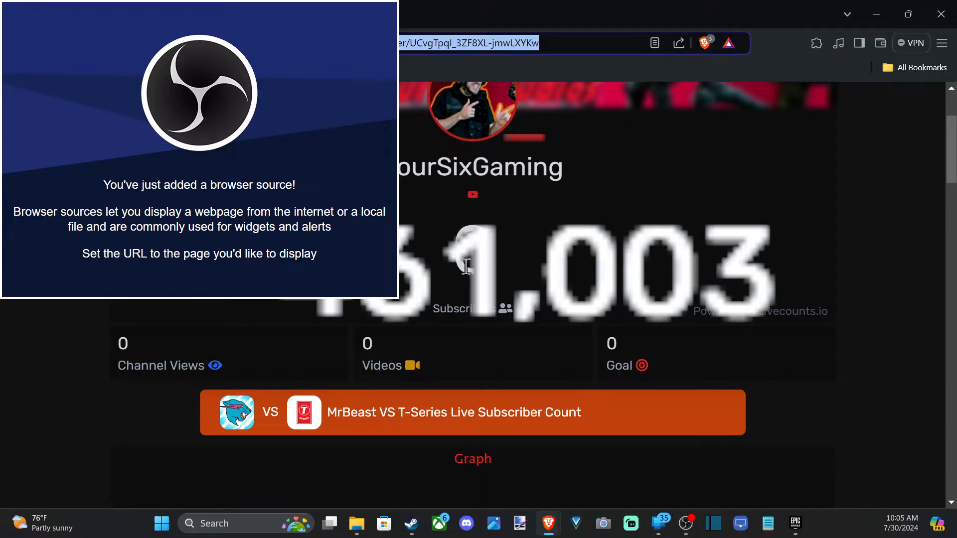
scroll(465, 267, "up", 2)
scroll(528, 299, "up", 2)
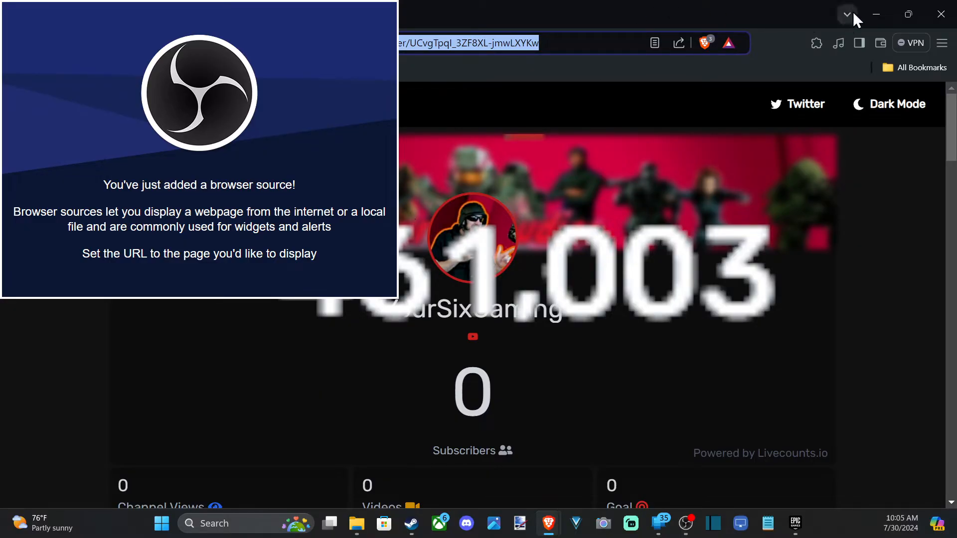
left_click(875, 13)
key("ctrl+a")
key("ctrl+v")
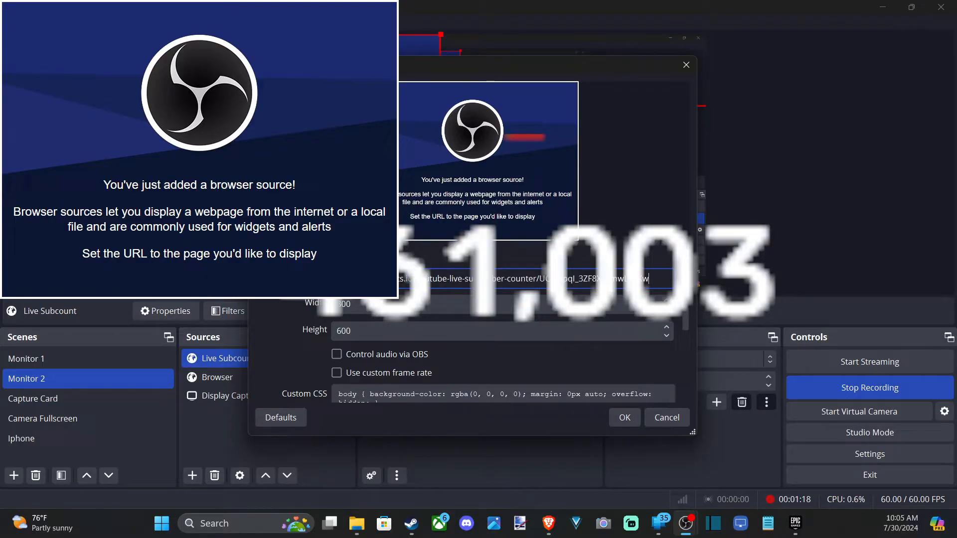
key("Return")
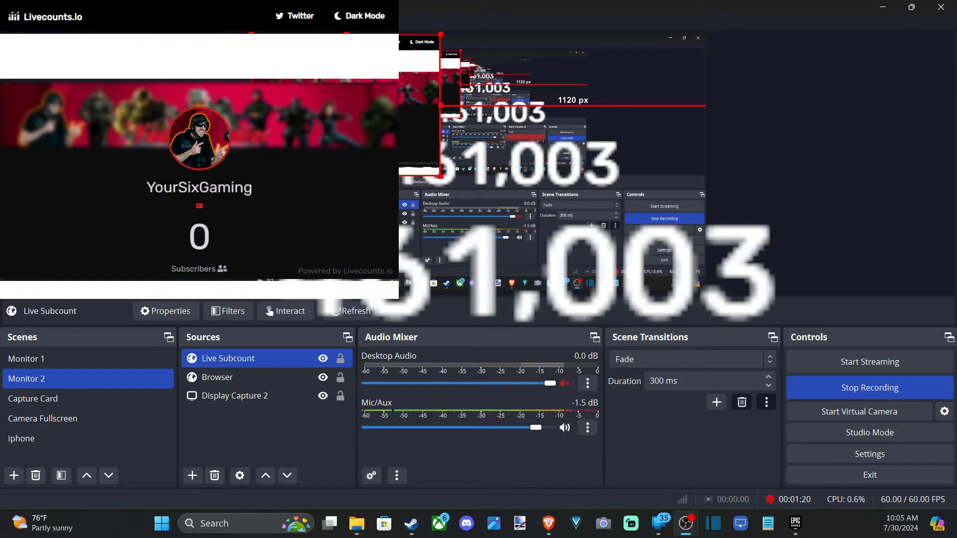
left_click_drag(334, 112, 416, 149)
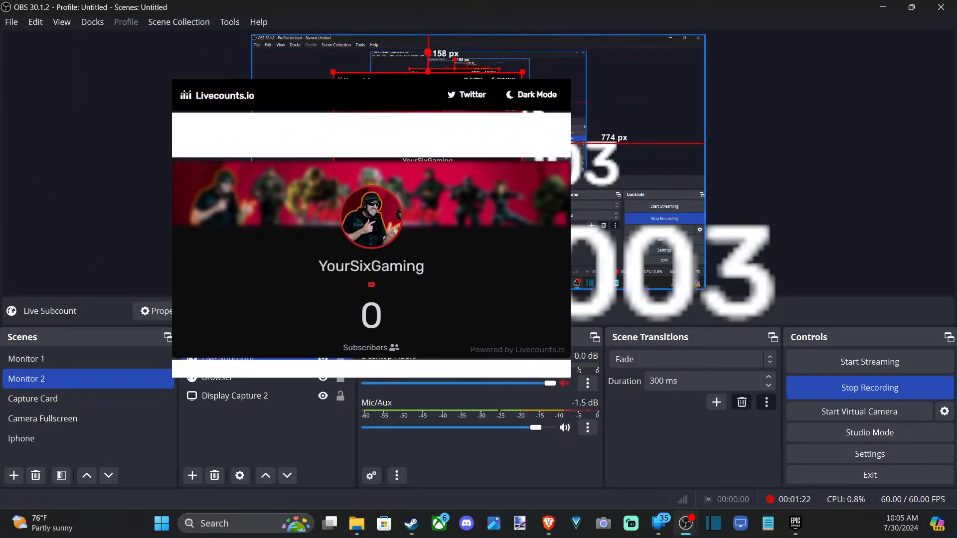
Step: Reopen the Live Subcount source properties, then in the browser go back and open the YourSixStudios subscriber counter page
double_click(224, 359)
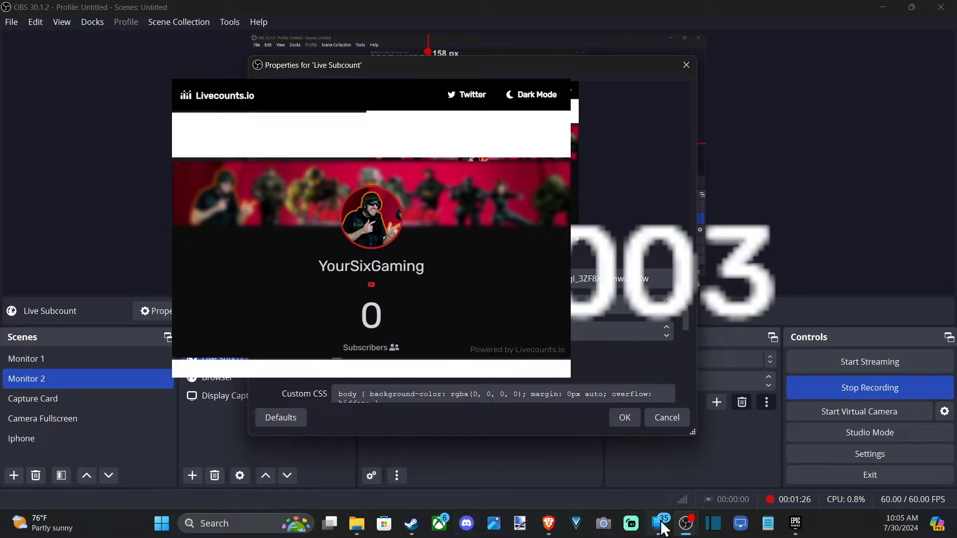
mouse_move(661, 529)
mouse_move(548, 527)
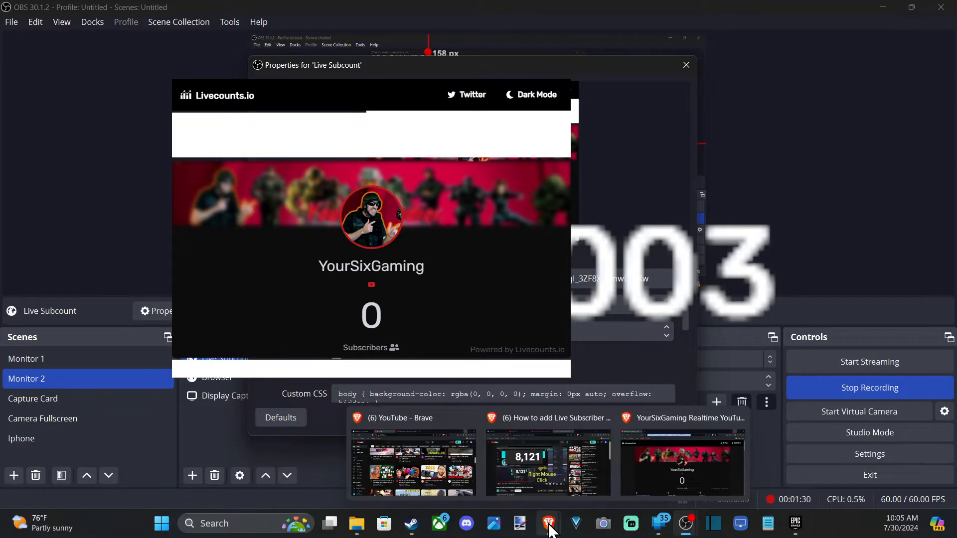
left_click(689, 446)
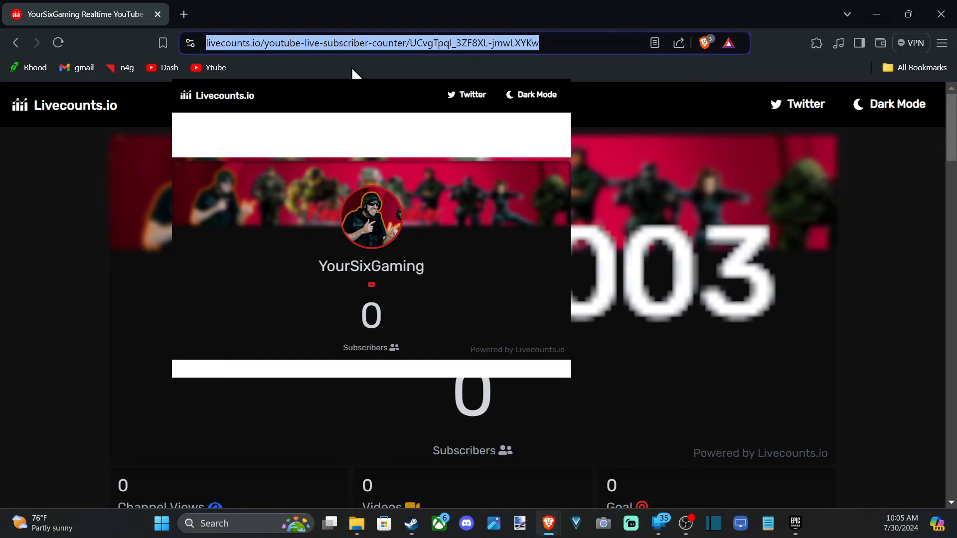
left_click(355, 124)
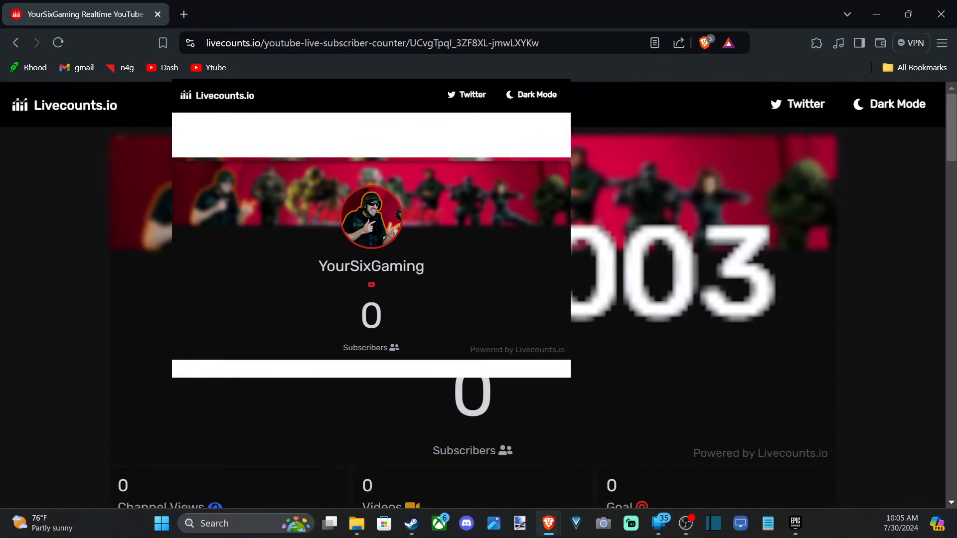
scroll(608, 155, "down", 3)
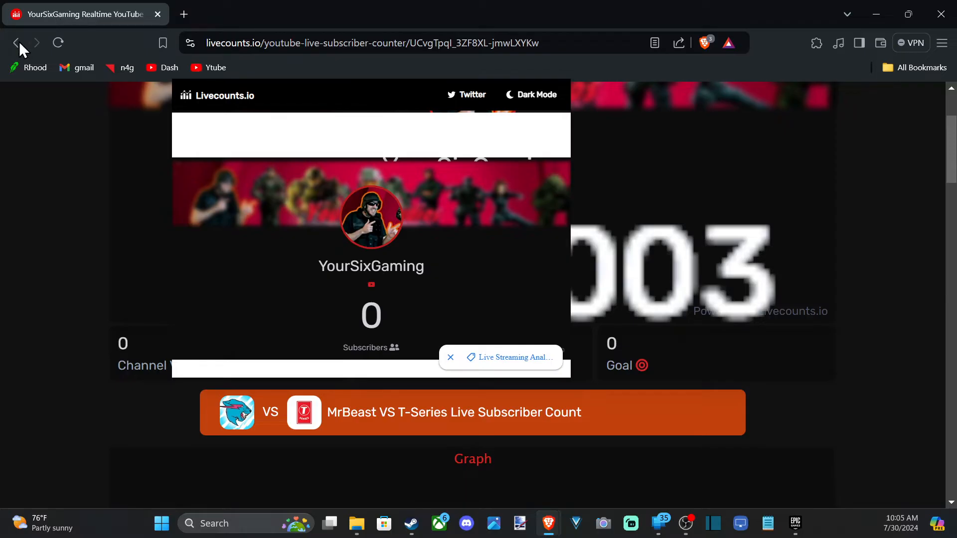
left_click(18, 43)
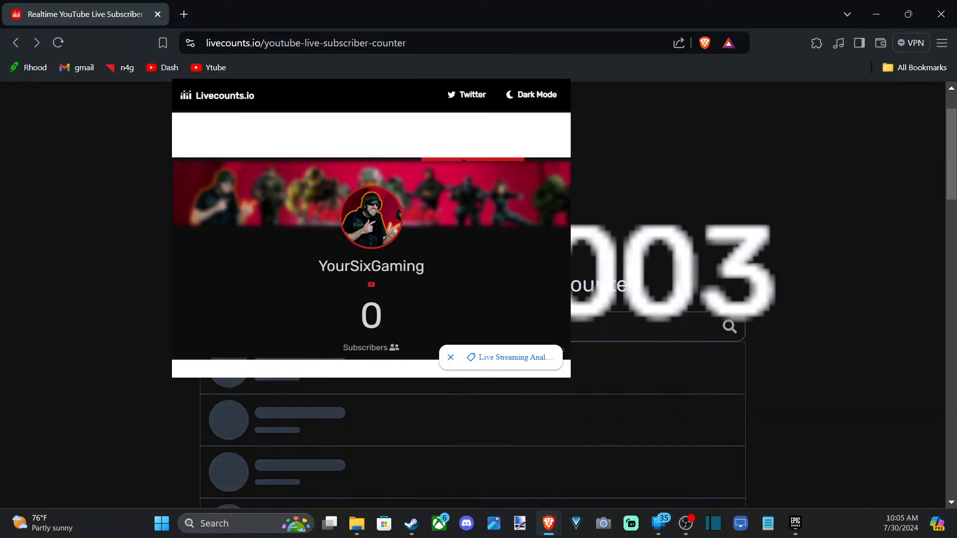
left_click(333, 384)
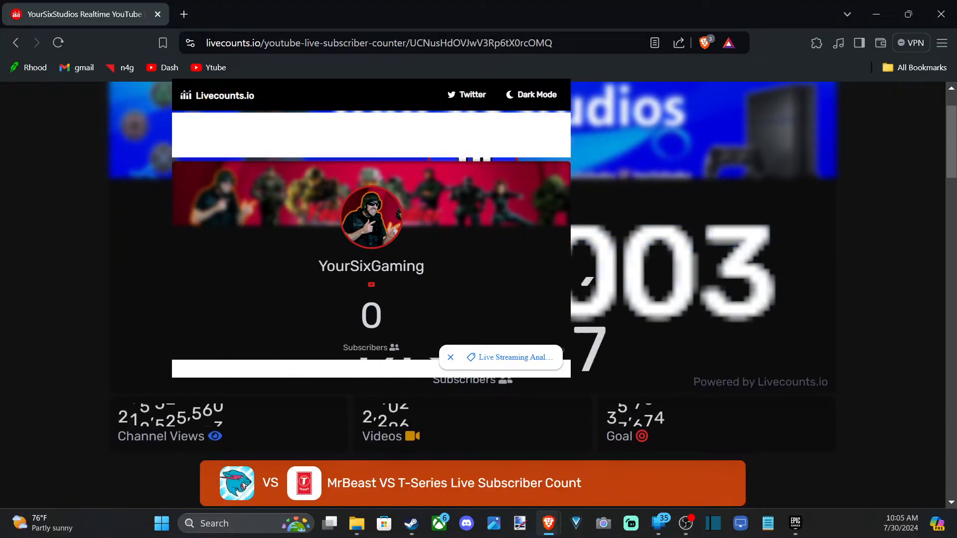
Step: Copy the YourSixStudios counter URL and paste it as the Live Subcount source URL, confirming the change
left_click(301, 42)
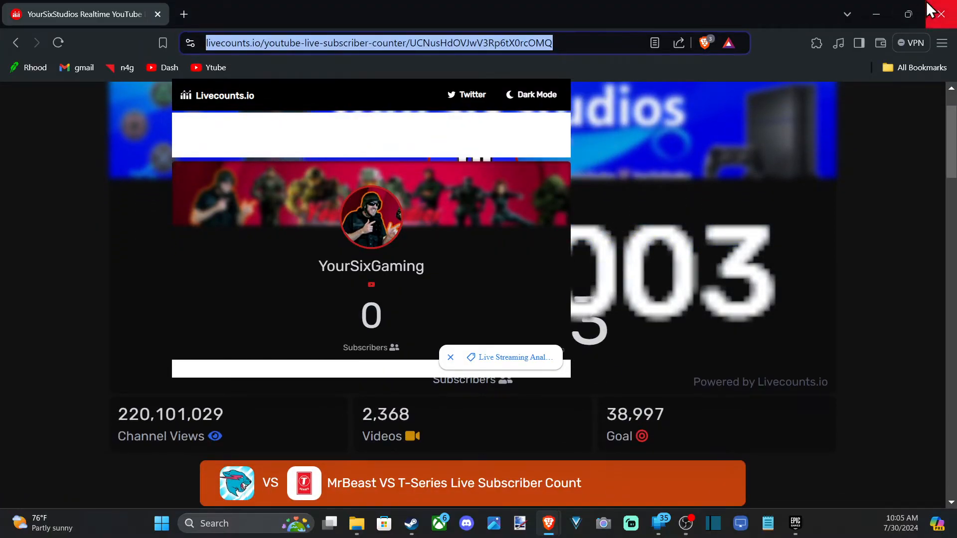
left_click(879, 10)
key("ctrl+a")
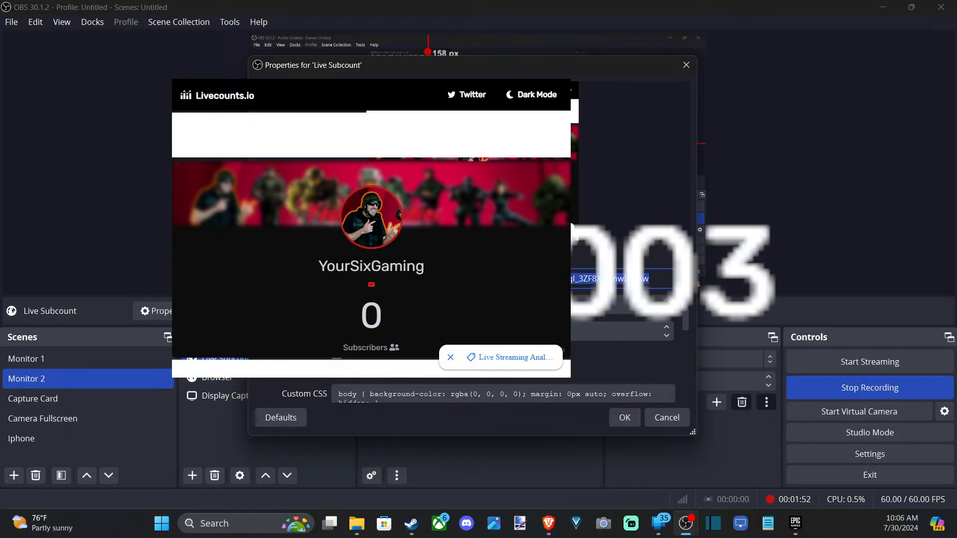
key("ctrl+v")
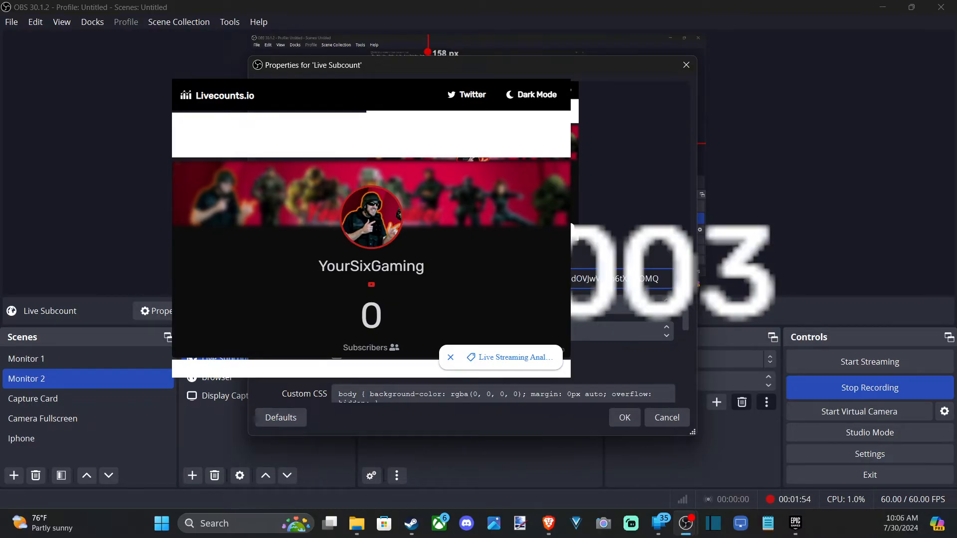
key("ctrl+a")
key("ctrl+v")
key("Return")
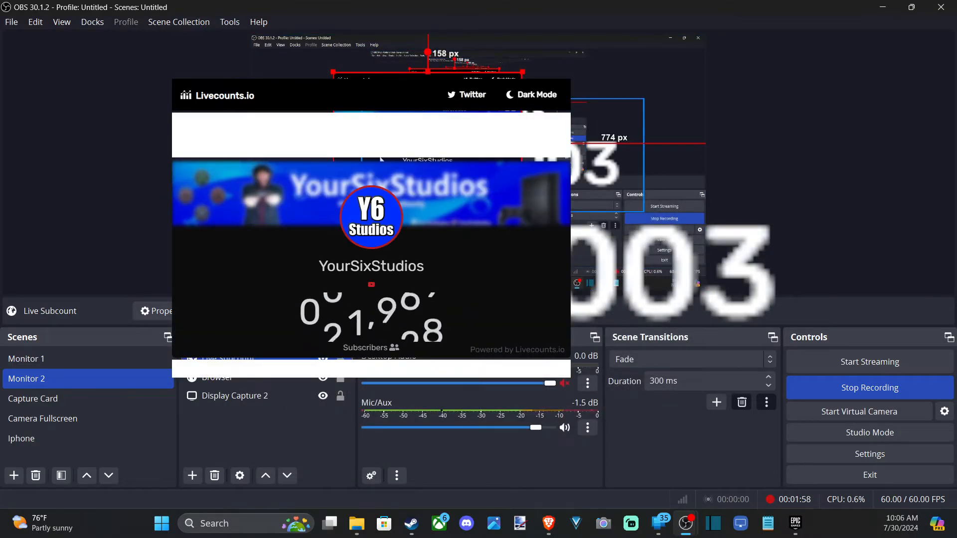
Step: Reposition the Live Subcount source and move the old Browser source to the canvas's upper-right corner
left_click_drag(419, 87, 455, 107)
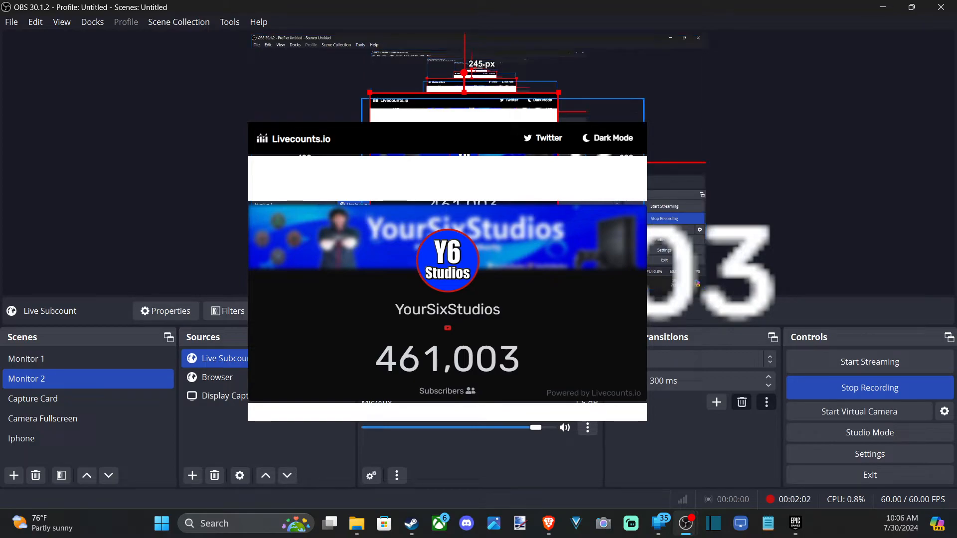
left_click_drag(610, 180, 513, 187)
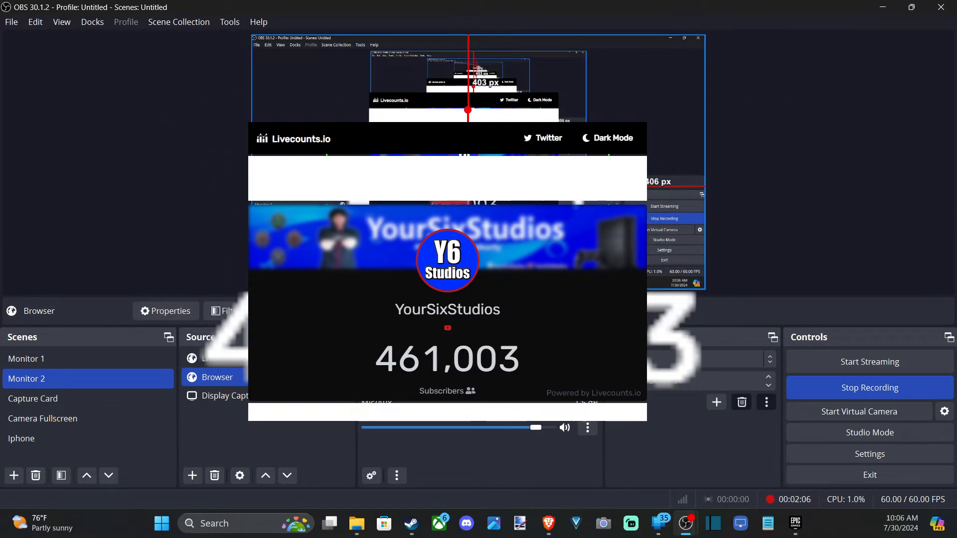
left_click_drag(576, 230, 643, 58)
Step: Crop the Live Subcount source's top, right and bottom edges so only the subscriber count remains
left_click(463, 201)
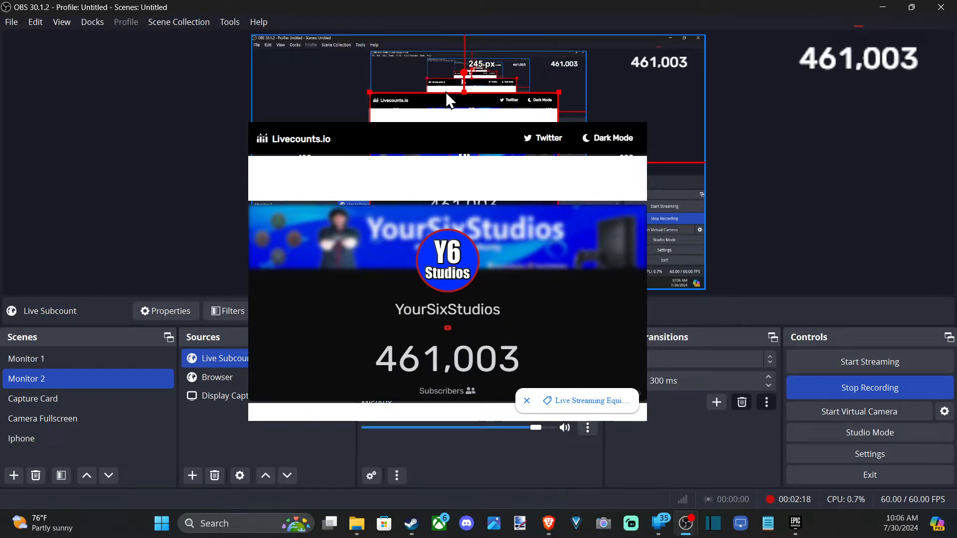
key("alt")
left_click_drag(466, 91, 475, 189)
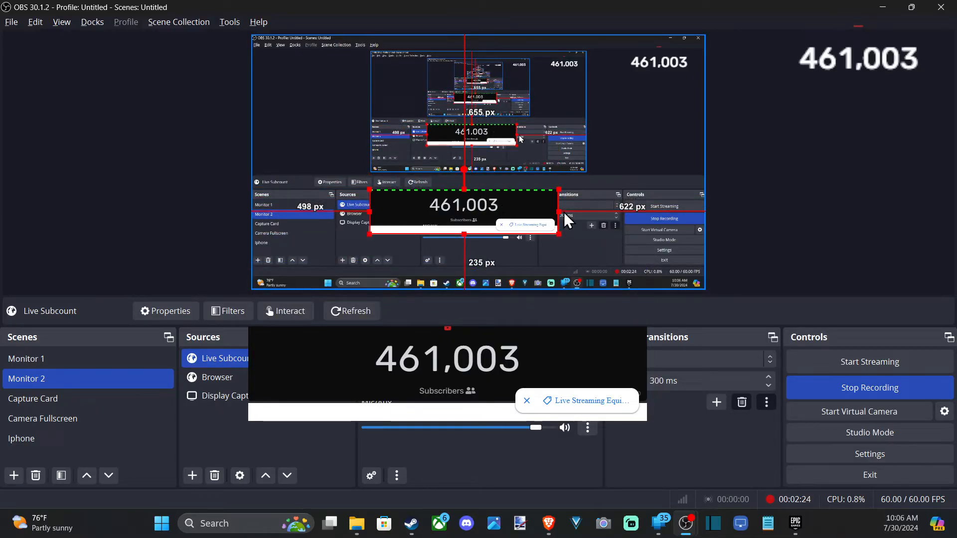
left_click_drag(558, 208, 505, 213)
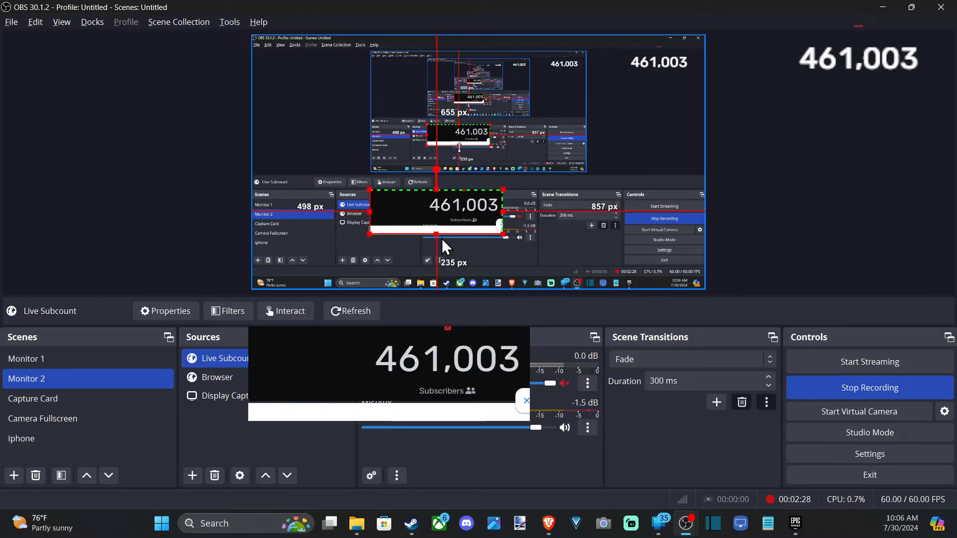
left_click_drag(440, 235, 447, 218)
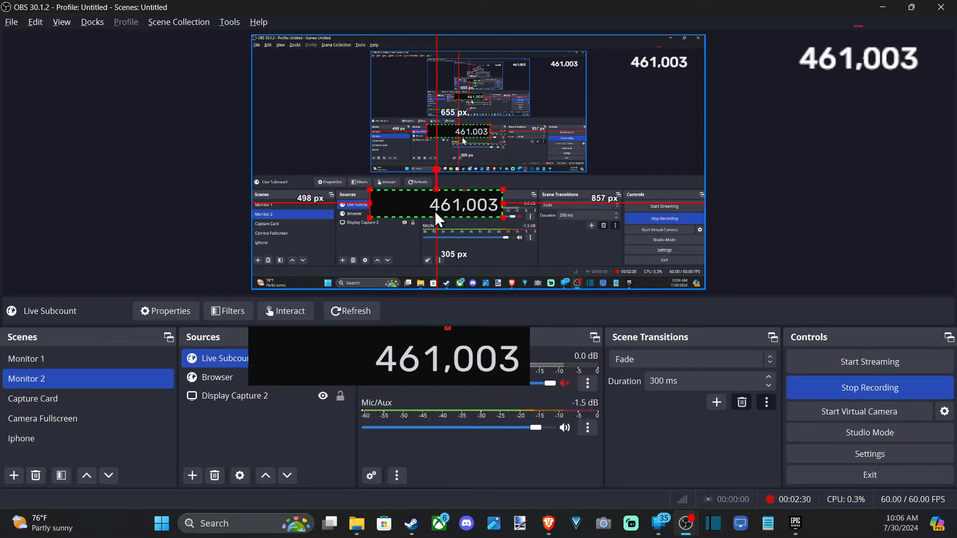
Step: Move the Live Subcount source to the canvas's upper right and add a Color Key filter to it
left_click_drag(370, 204, 656, 103)
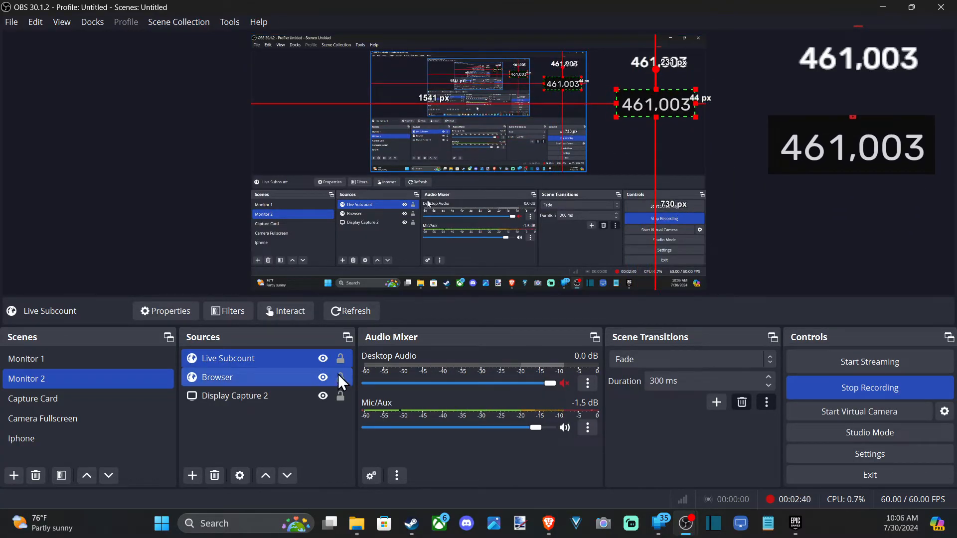
right_click(247, 358)
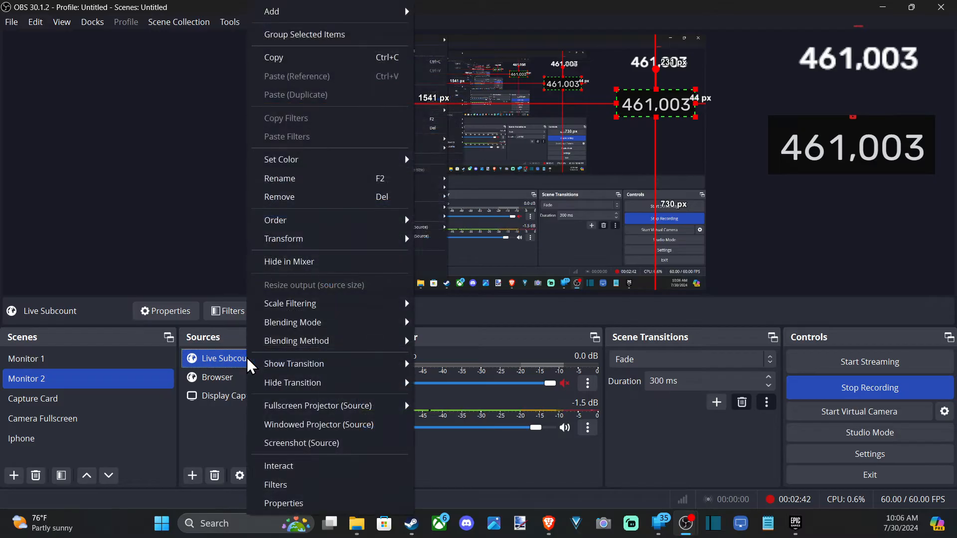
left_click(284, 479)
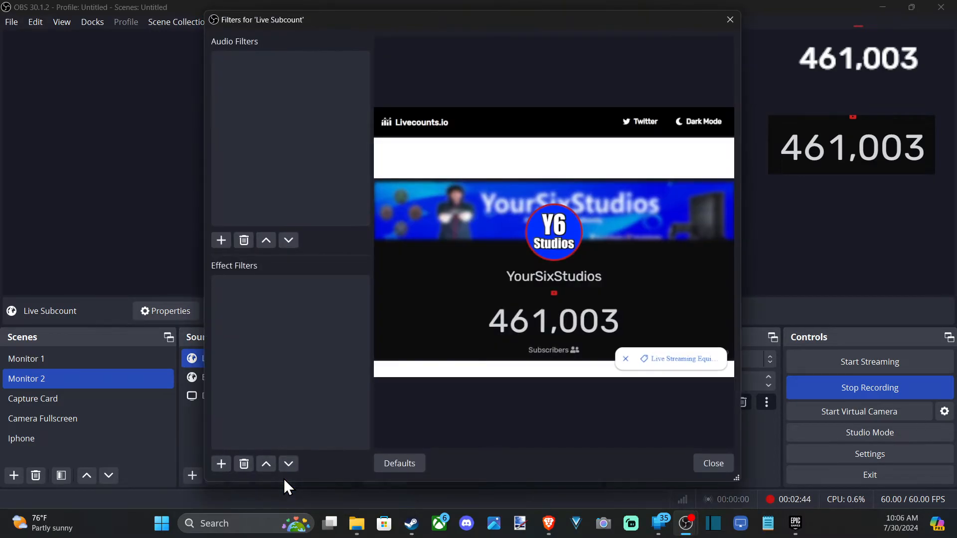
left_click(221, 465)
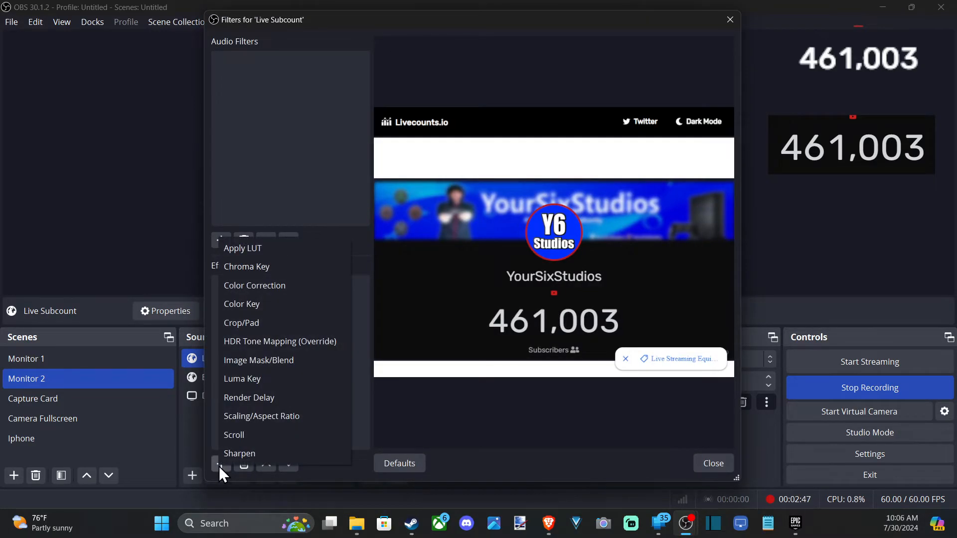
left_click(264, 303)
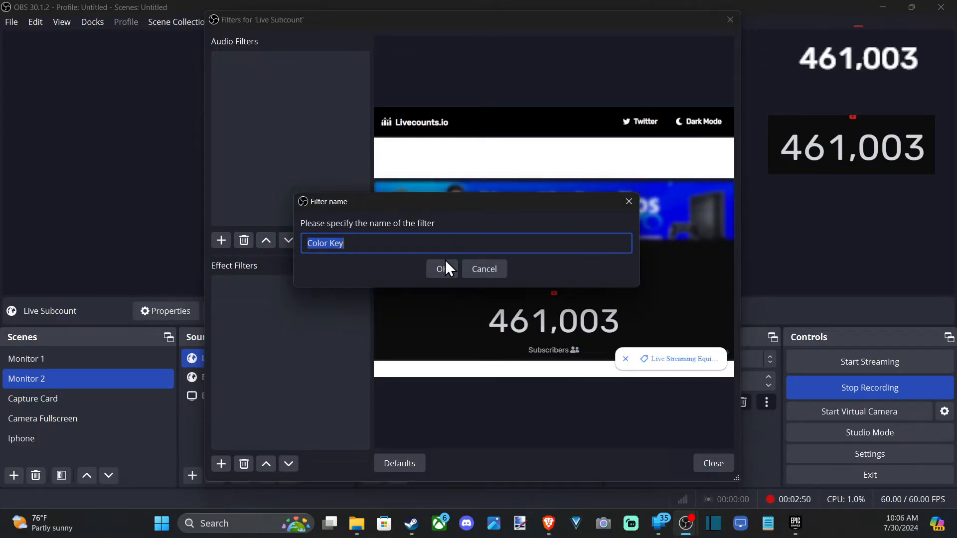
left_click(446, 268)
Step: Set the Color Key to a custom key color of #001e00 and close the filters window
left_click(517, 209)
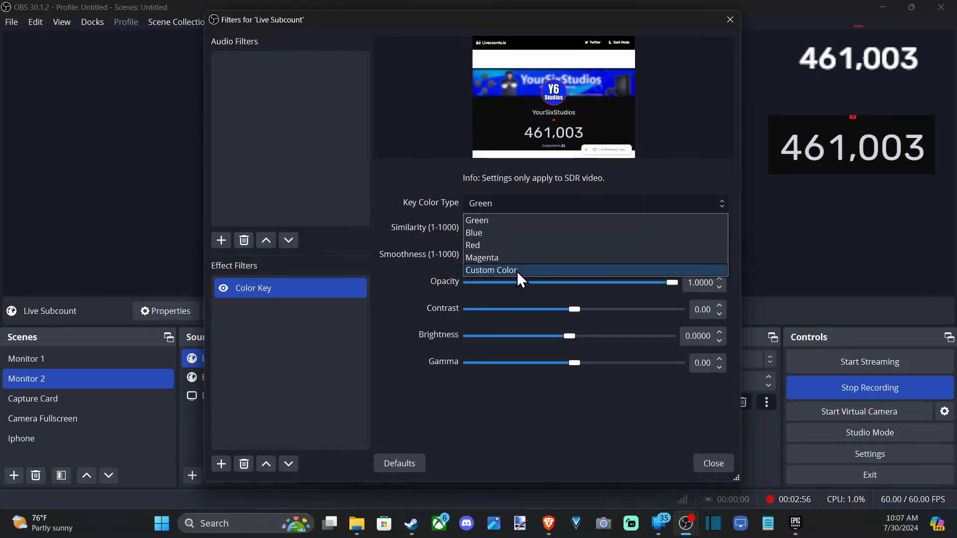
left_click(517, 271)
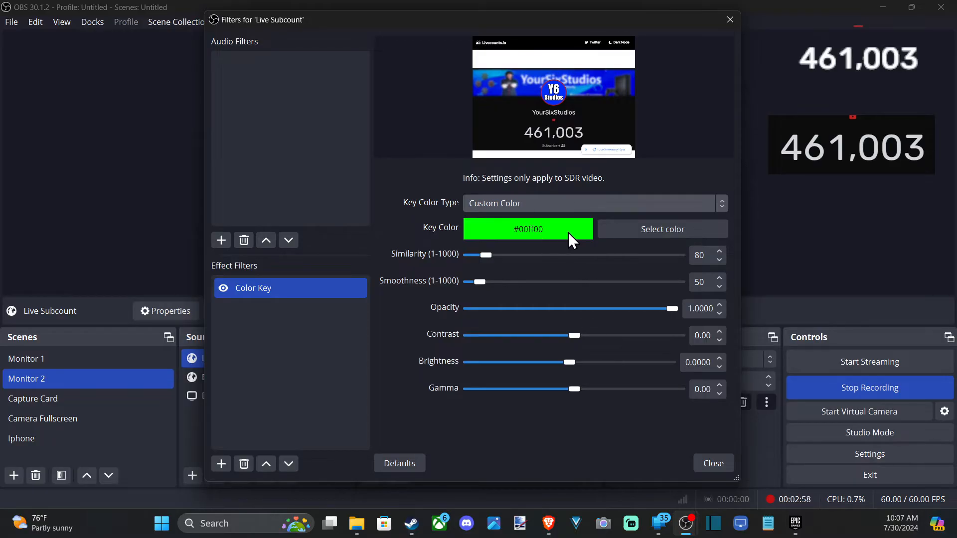
left_click(650, 232)
left_click_drag(606, 214, 610, 226)
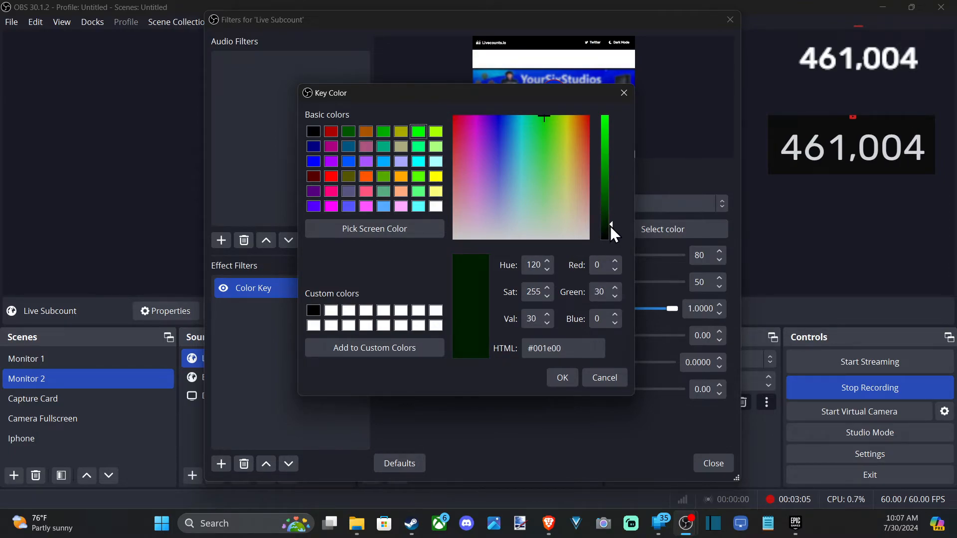
left_click(564, 384)
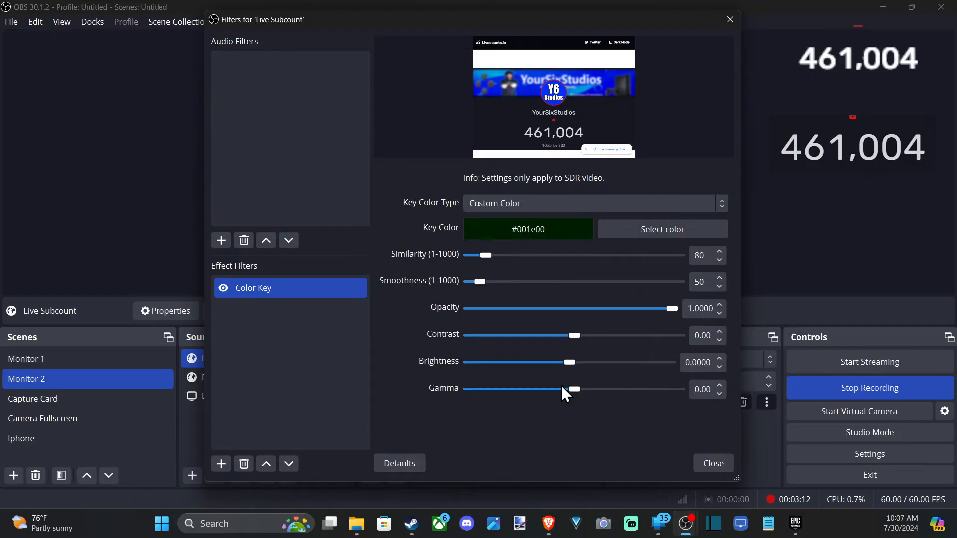
left_click(719, 466)
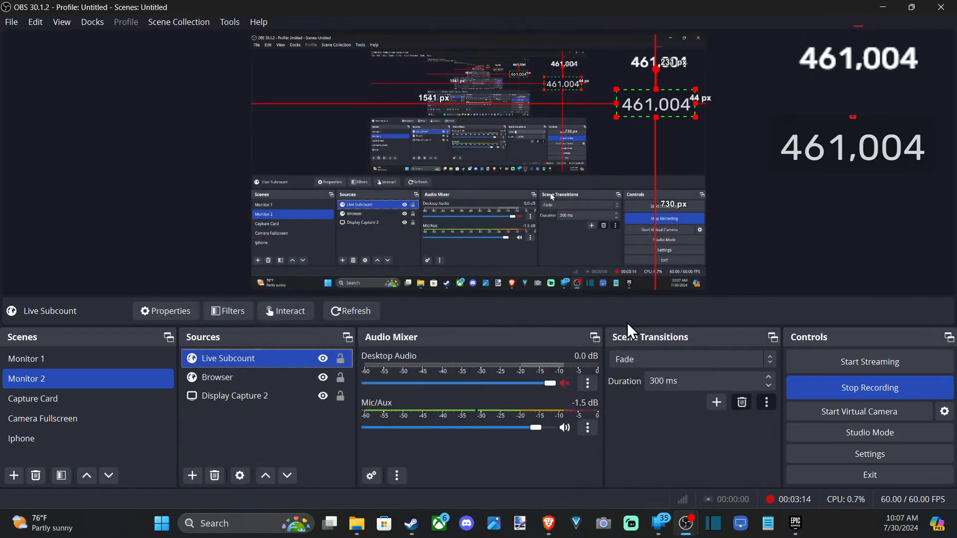
Step: Nudge the Live Subcount source upward and add a Color Correction filter to it
mouse_move(649, 104)
left_mouse_down()
mouse_move(646, 130)
mouse_move(411, 216)
mouse_move(411, 270)
mouse_move(553, 241)
mouse_move(500, 160)
mouse_move(330, 201)
mouse_move(639, 90)
left_mouse_up()
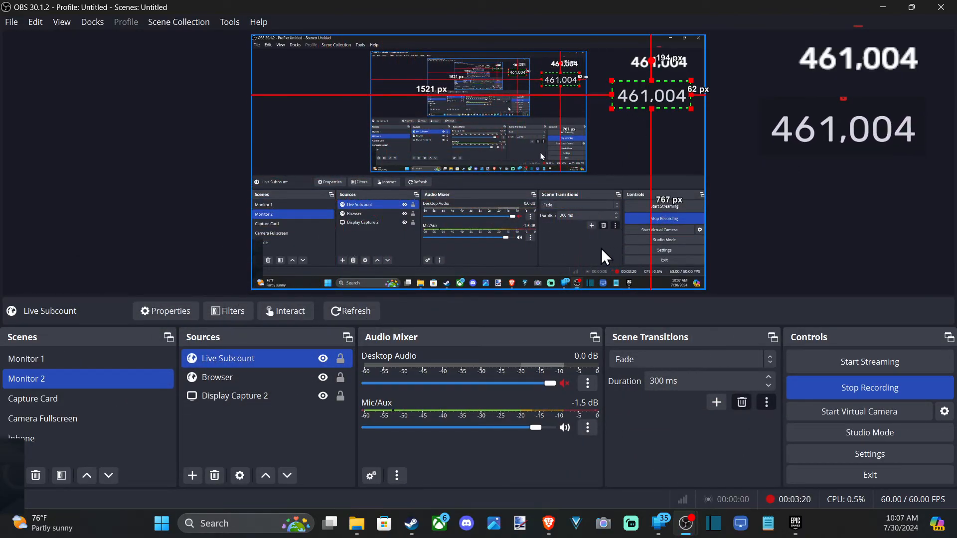
right_click(233, 355)
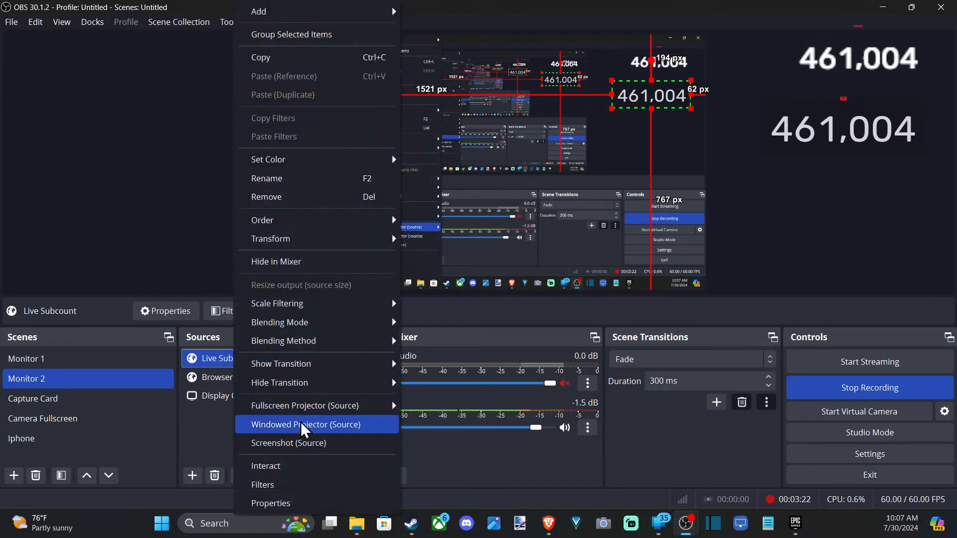
left_click(280, 484)
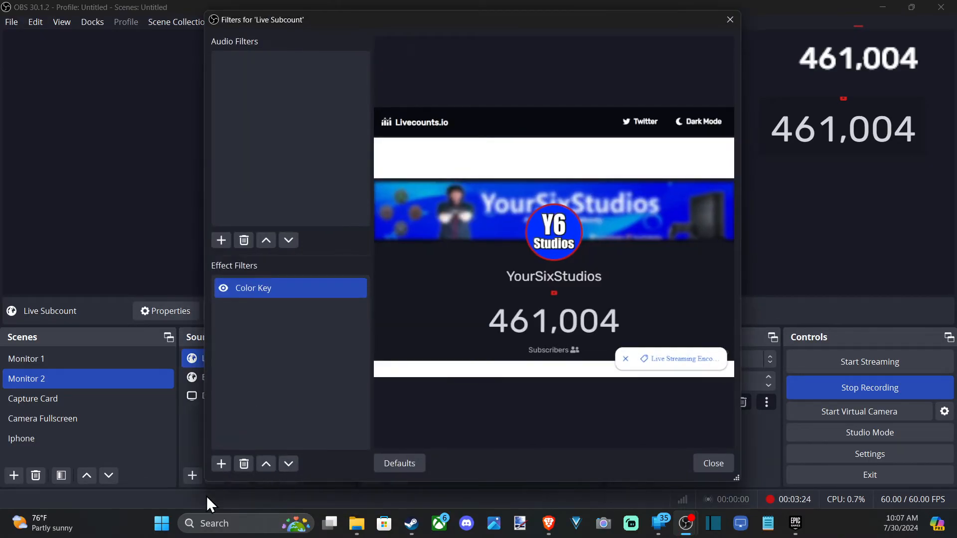
left_click(222, 467)
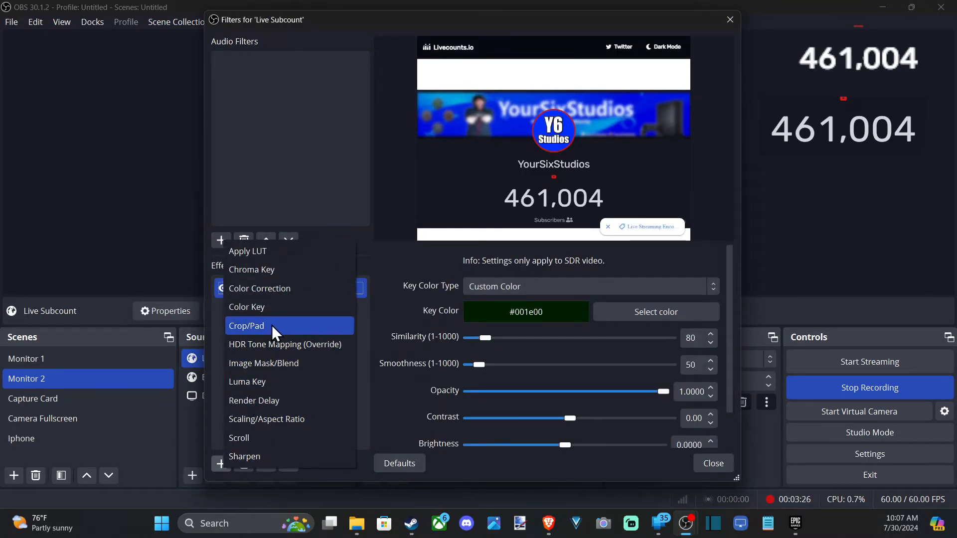
left_click(297, 289)
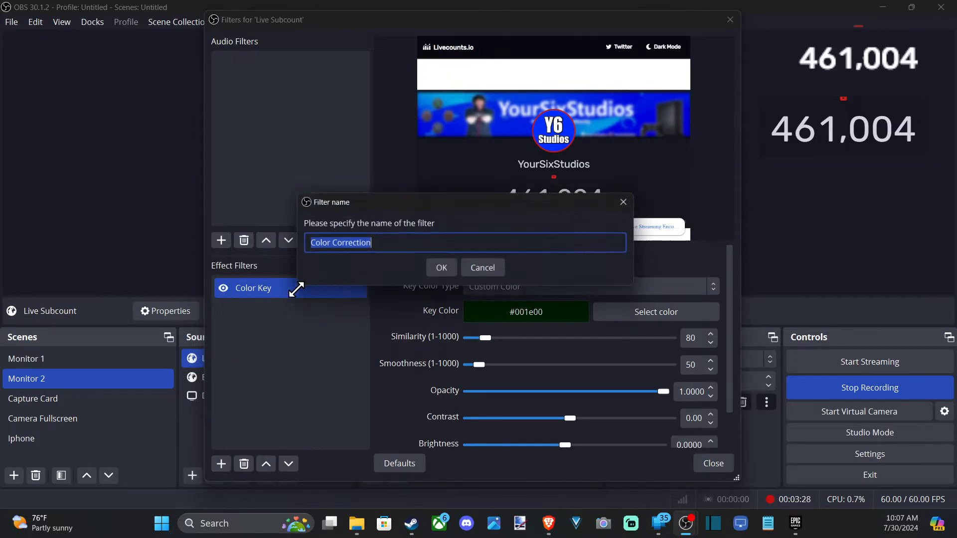
left_click(451, 269)
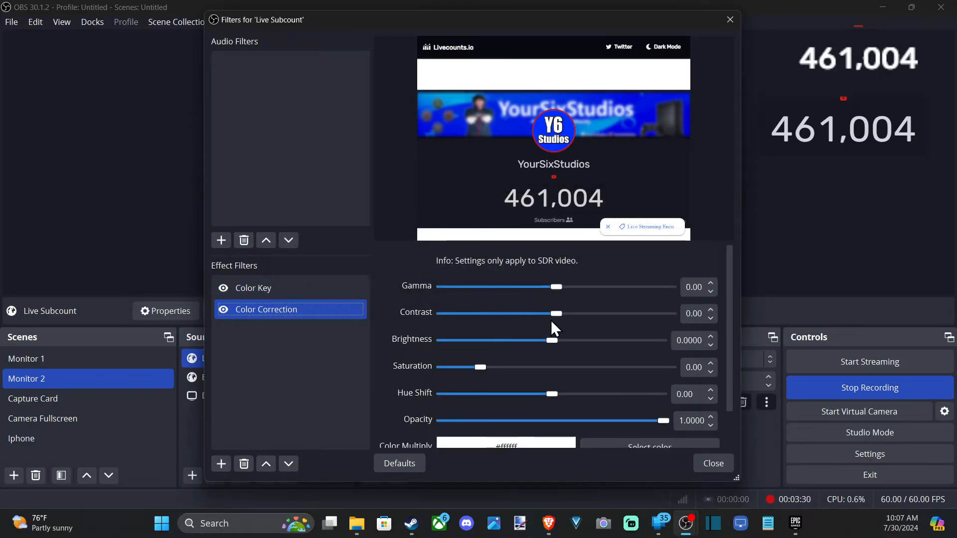
Step: Set Color Correction brightness to 0.0484, saturation 1.13, contrast 0.33 and gamma -0.08, then close the filters window
mouse_move(552, 339)
left_mouse_down()
mouse_move(576, 341)
mouse_move(556, 340)
left_mouse_up()
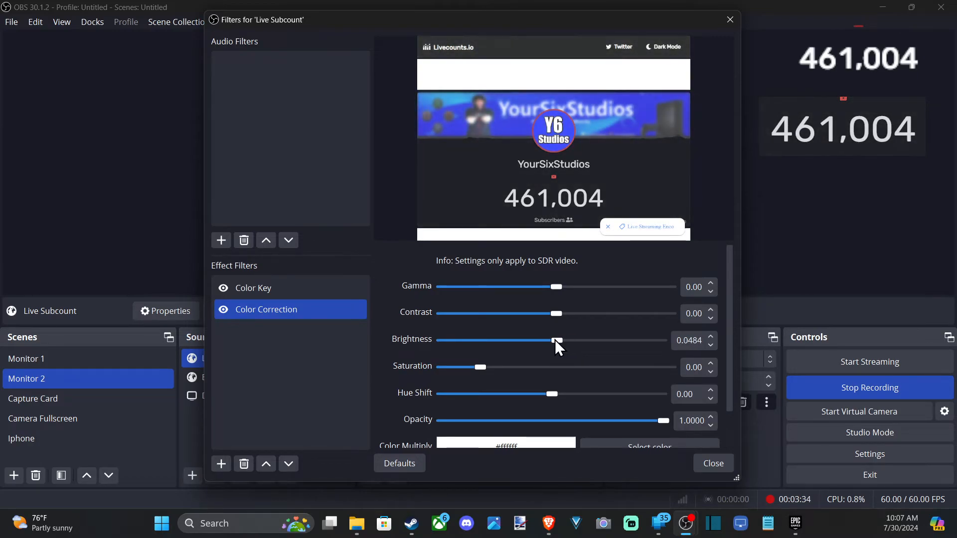
left_click_drag(476, 367, 522, 367)
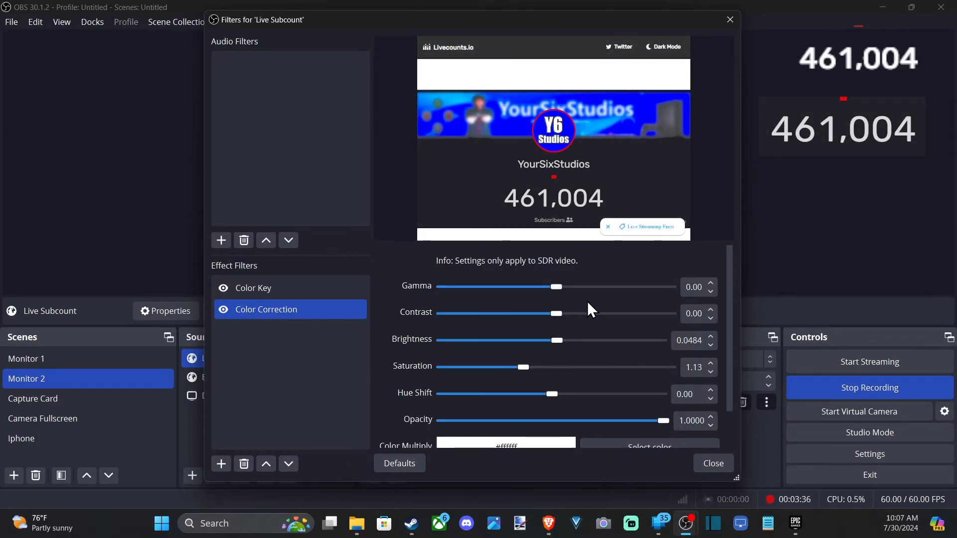
left_click_drag(560, 313, 557, 291)
scroll(608, 372, "down", 2)
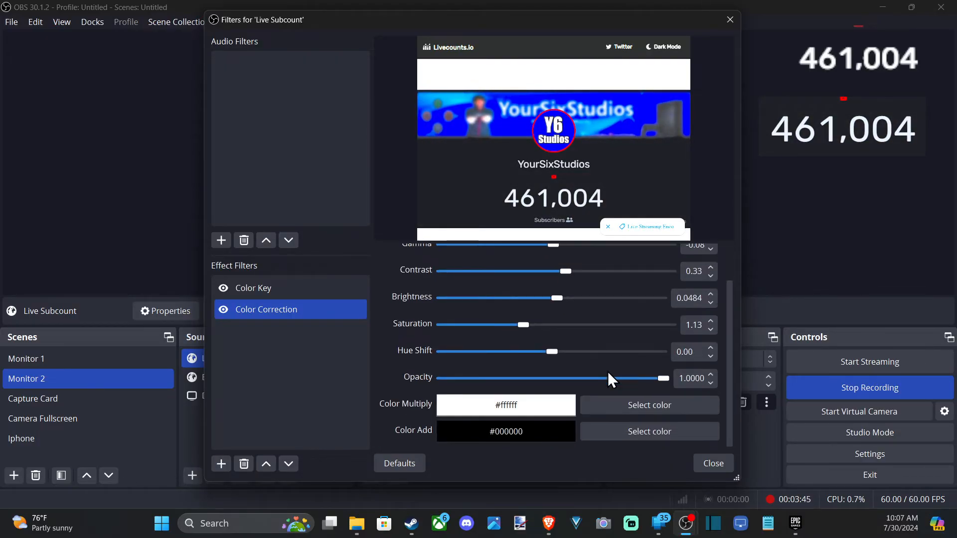
left_click(711, 467)
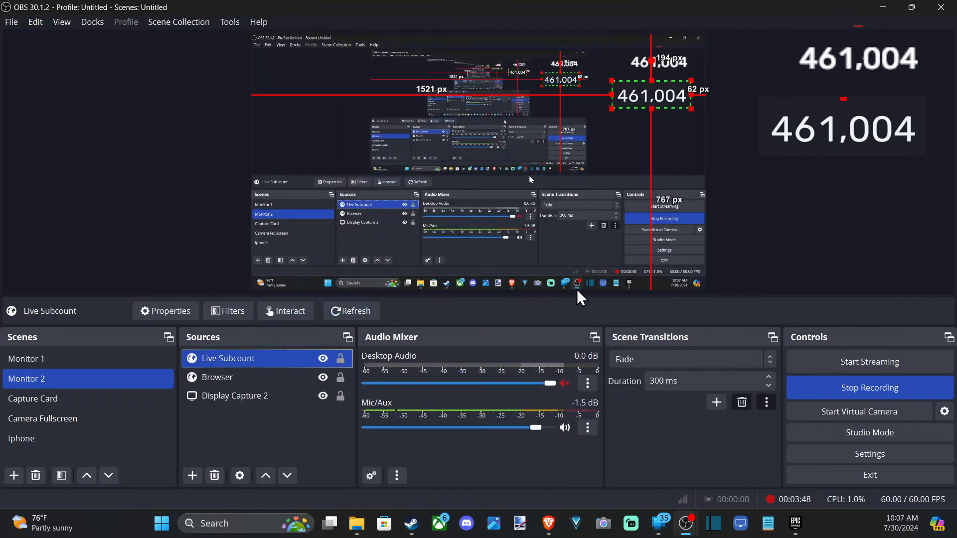
Step: Enlarge the Live Subcount source and reposition it near the canvas's upper-right corner
left_click_drag(649, 86, 710, 148)
left_click_drag(600, 187, 678, 98)
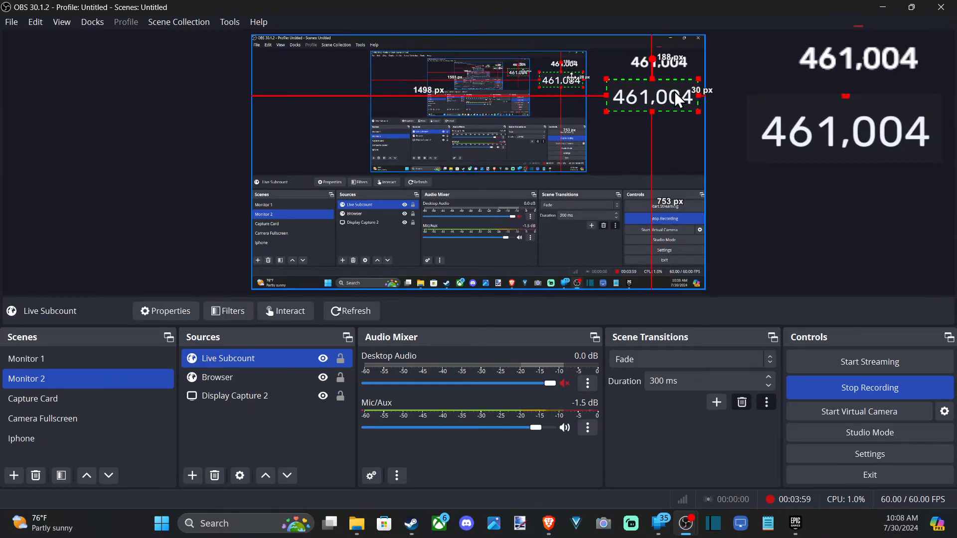
Step: Remove the old Browser source and move the Live Subcount source up into its place
left_click(651, 57)
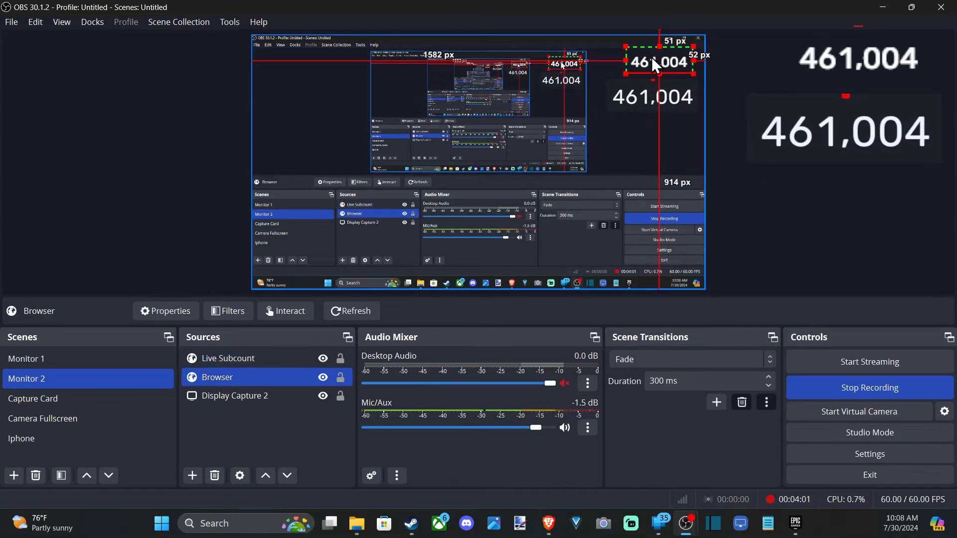
left_click(215, 476)
left_click(514, 271)
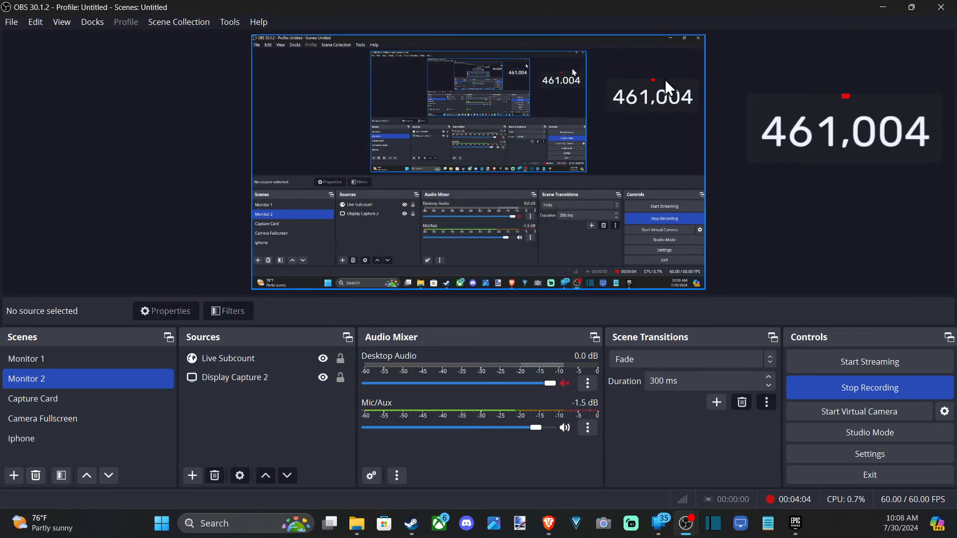
left_click_drag(662, 88, 648, 75)
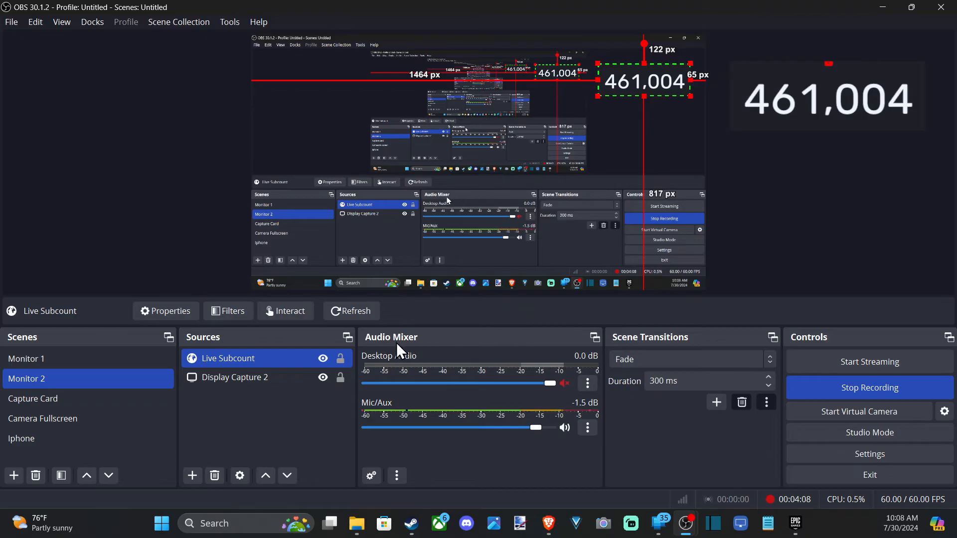
Step: Add a new Text (GDI+) source named Live Sub text
left_click(192, 480)
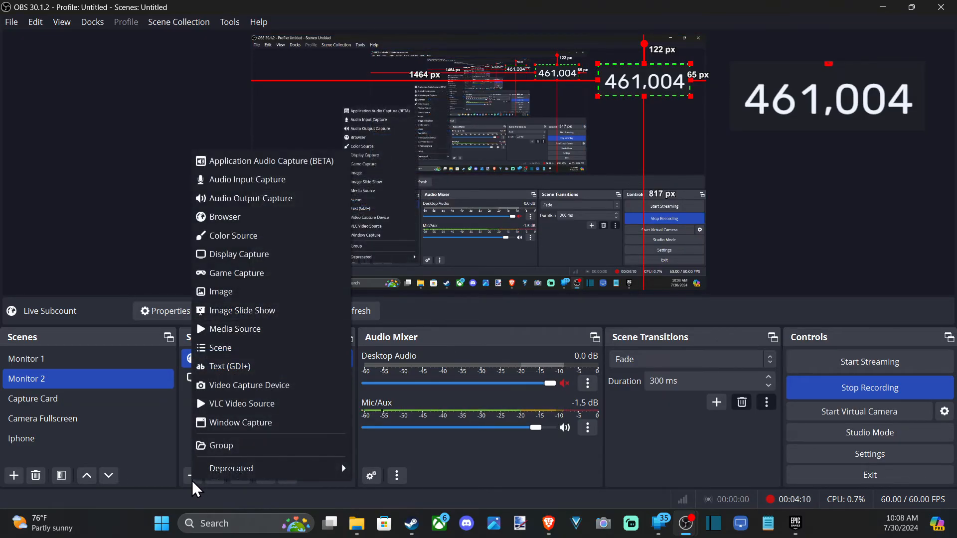
left_click(246, 371)
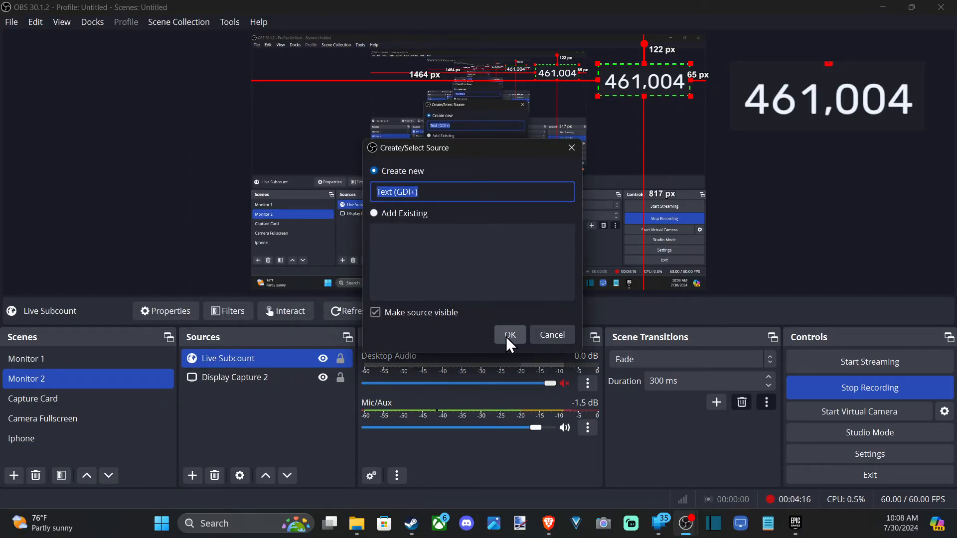
type("Live Sub text")
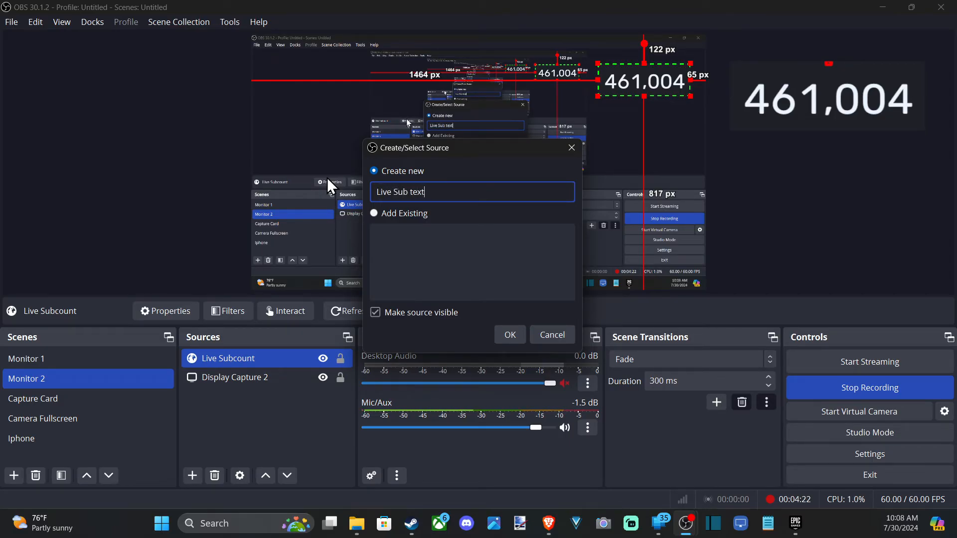
left_click(504, 337)
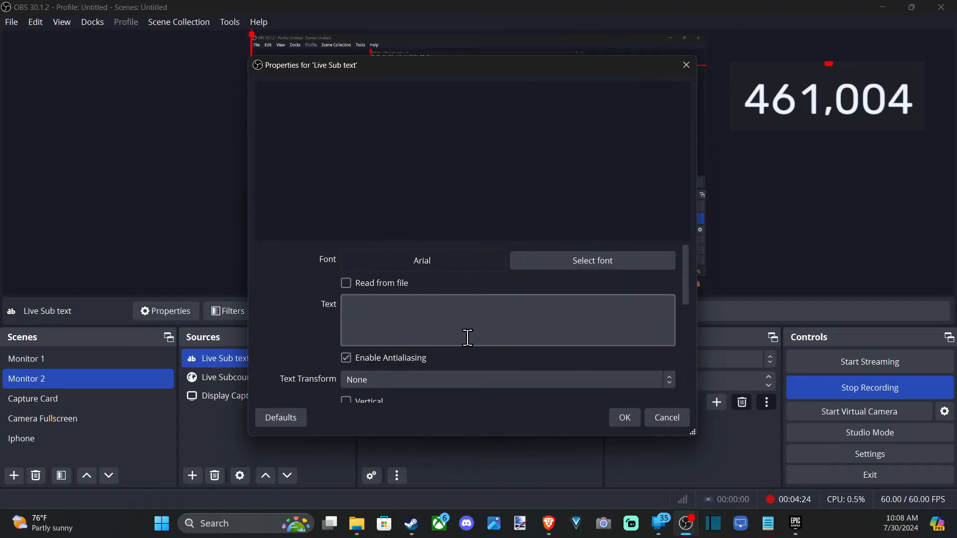
Step: Enter Live Sub Count as the text source's text
left_click(447, 317)
type("Livr")
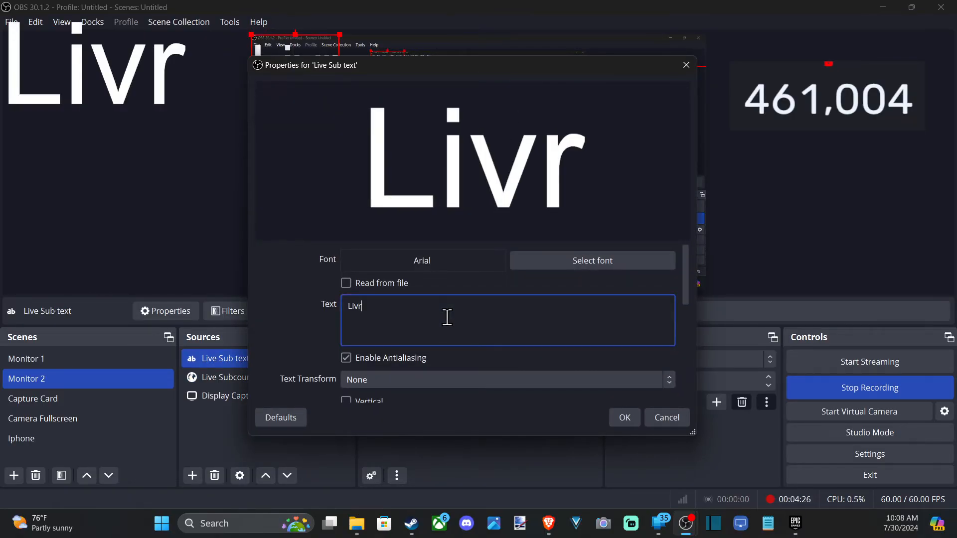
key("BackSpace")
type("e Sub")
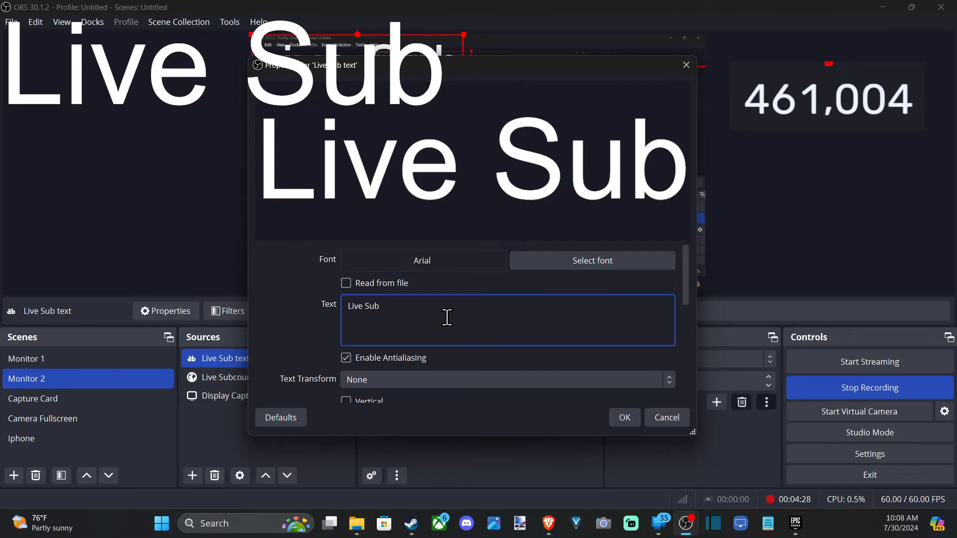
type(" Count")
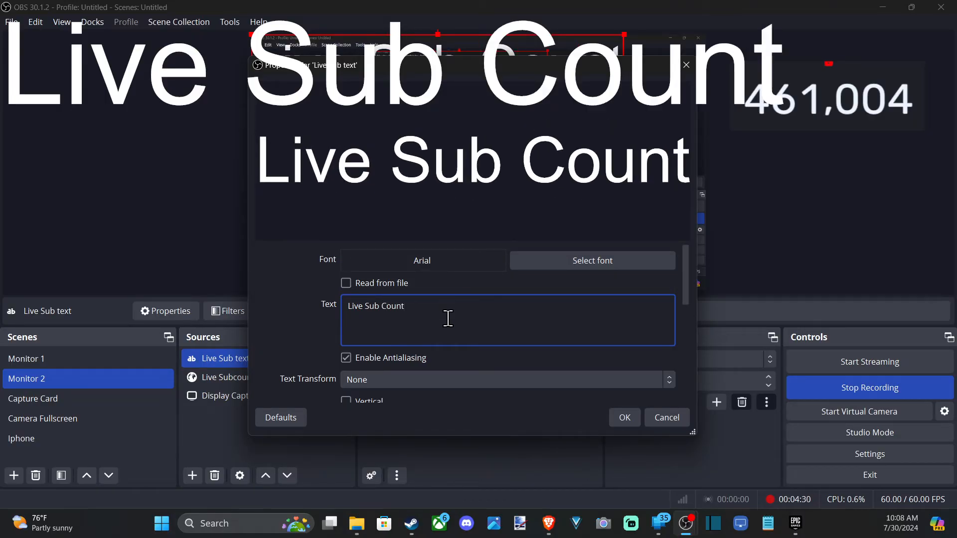
Step: Change the text source's font to Impact with Regular style
mouse_move(689, 292)
left_mouse_down()
mouse_move(691, 328)
mouse_move(694, 286)
left_mouse_up()
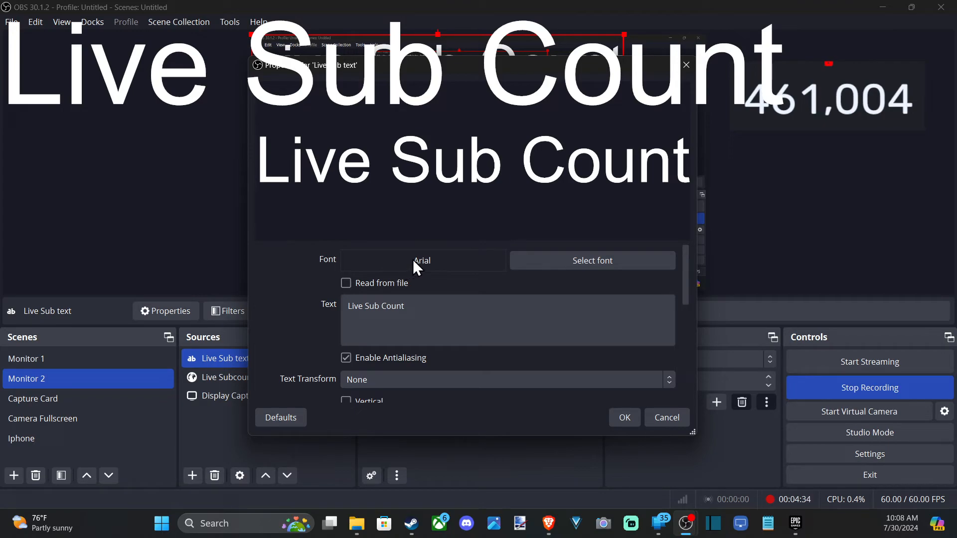
left_click(538, 259)
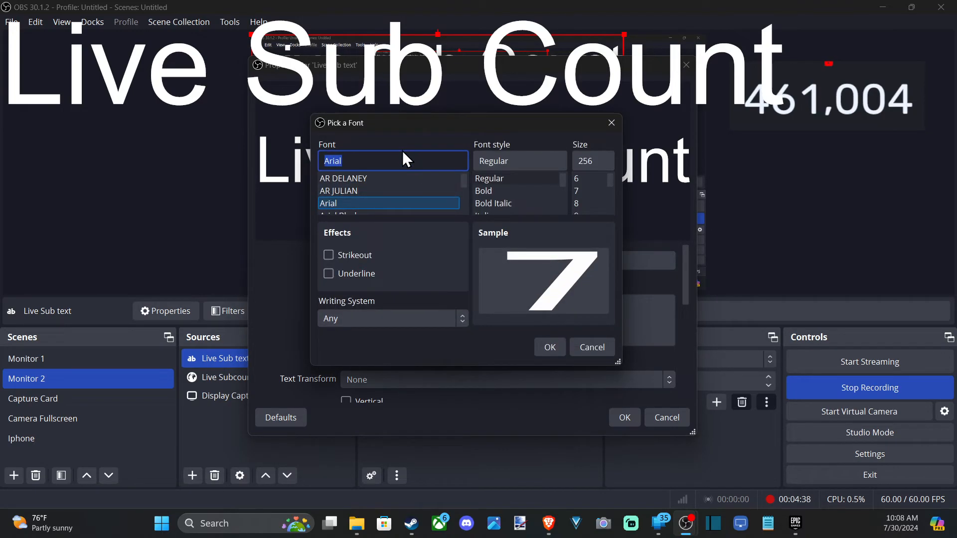
type("i")
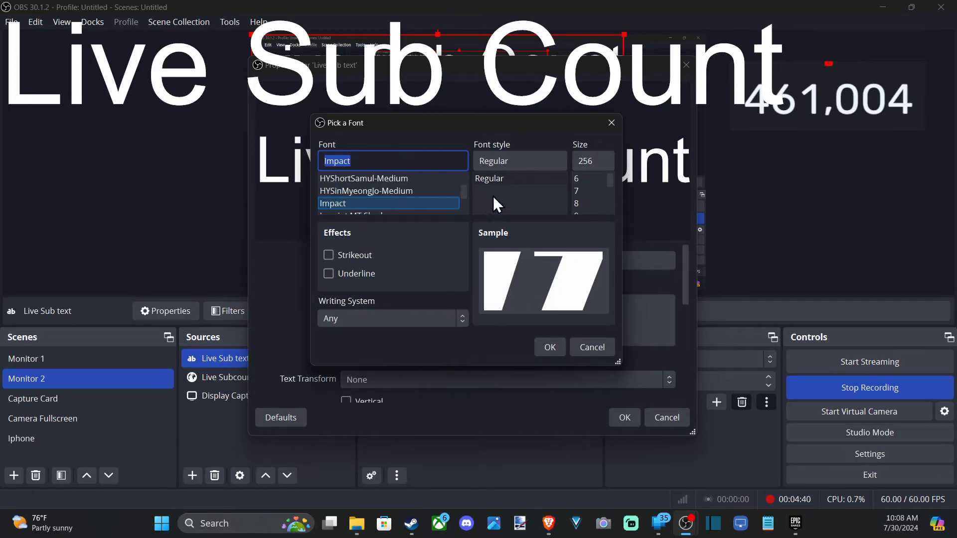
left_click(346, 258)
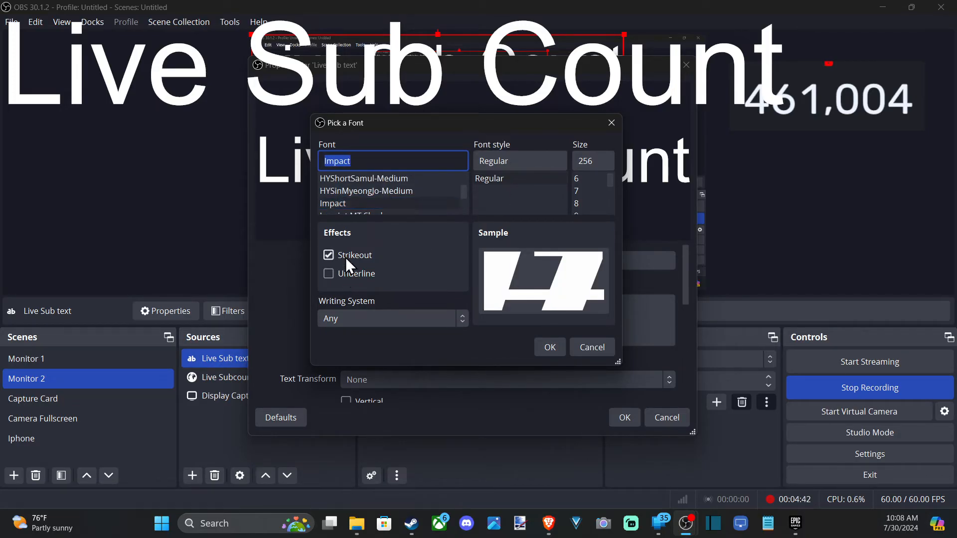
left_click(346, 259)
left_click(348, 277)
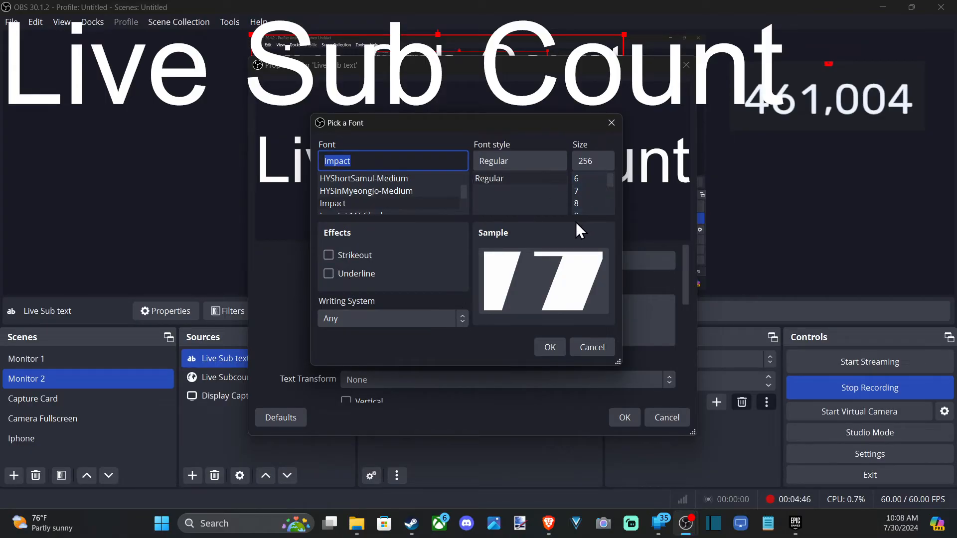
left_click(527, 179)
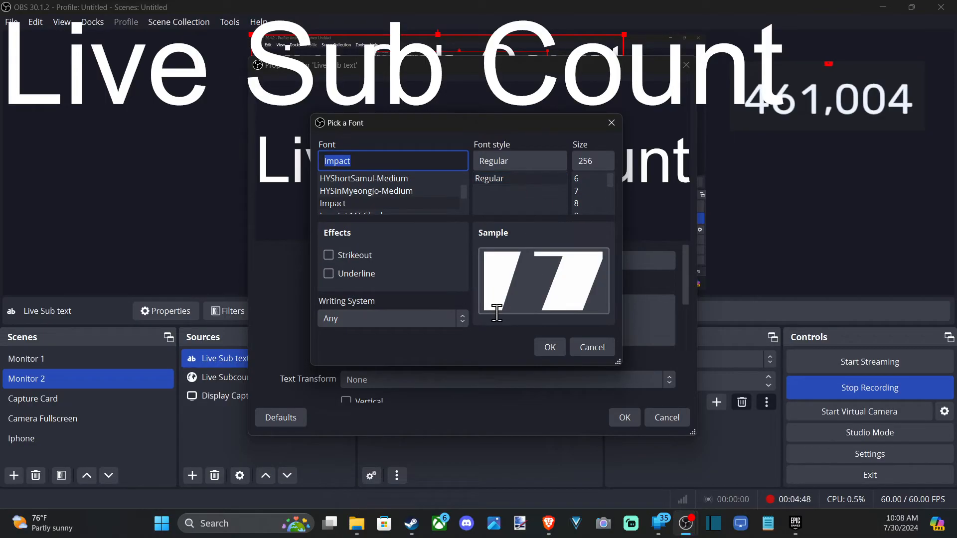
left_click(548, 348)
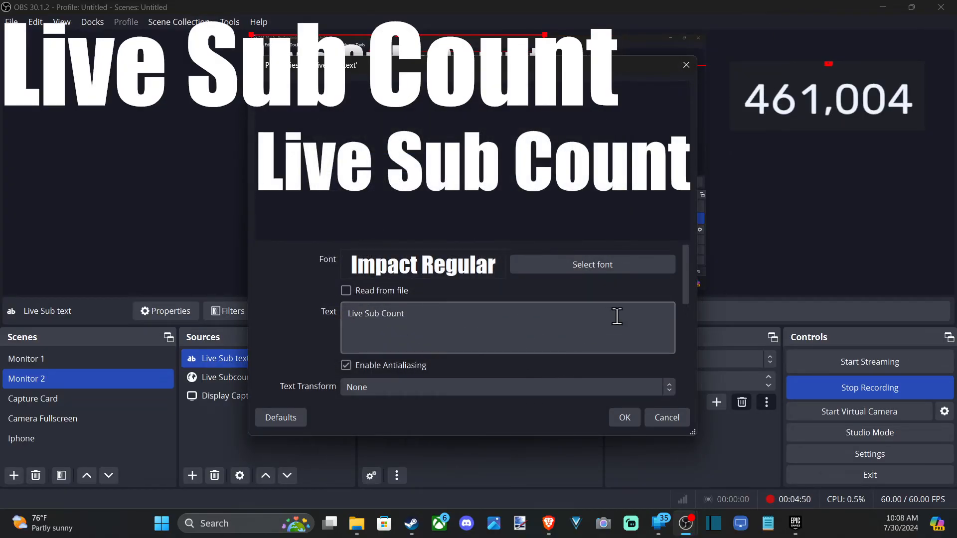
Step: Enable an outline on the text and set the outline size to 6
left_click_drag(689, 292, 690, 390)
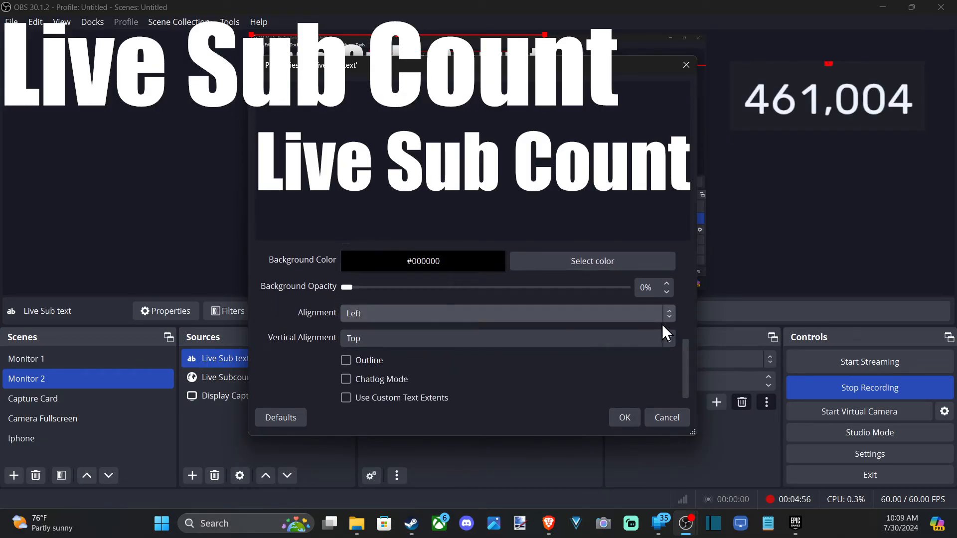
left_click_drag(686, 348, 687, 362)
left_click(359, 352)
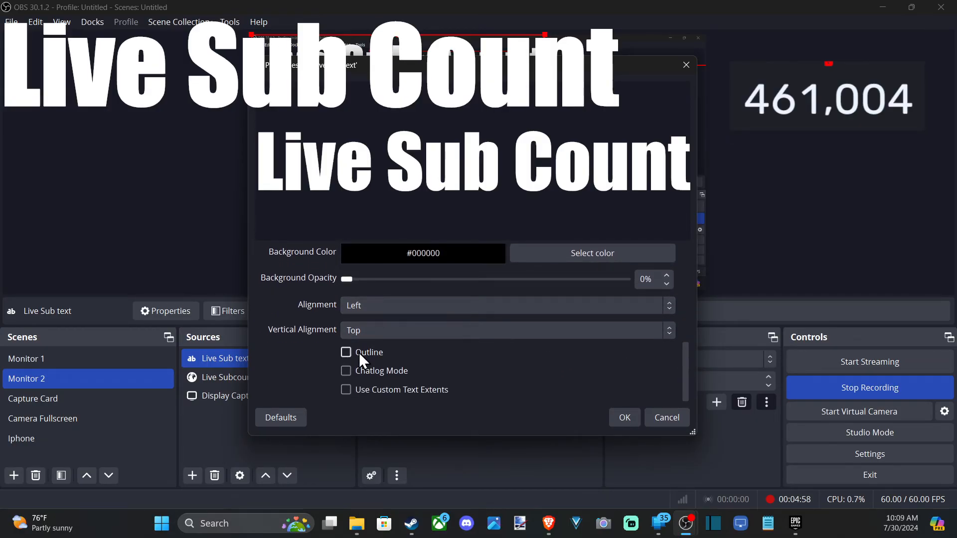
left_click_drag(684, 331, 689, 373)
left_click(667, 291)
left_click(667, 291)
left_click(667, 291)
left_click(667, 291)
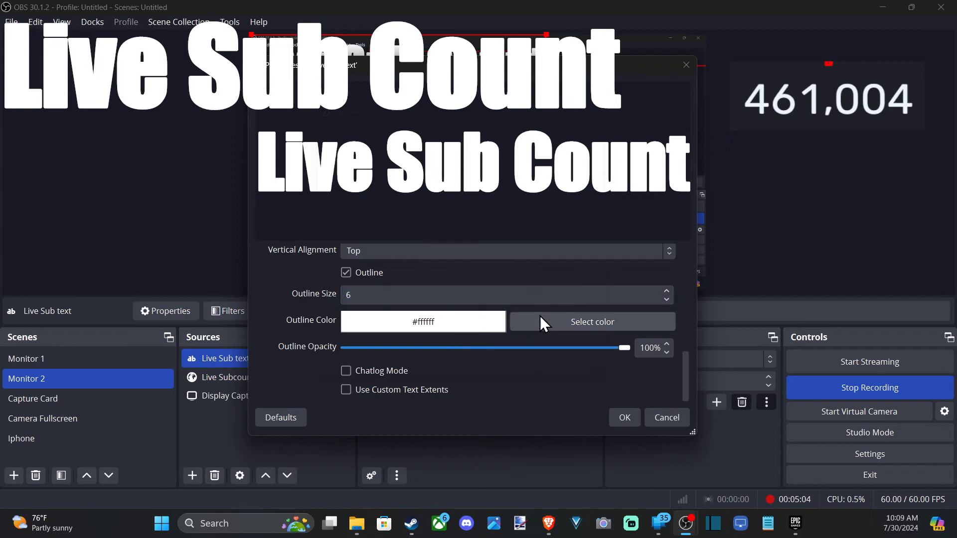
Step: Set the outline color to black #000000 and apply the text properties
left_click(540, 319)
left_click(317, 310)
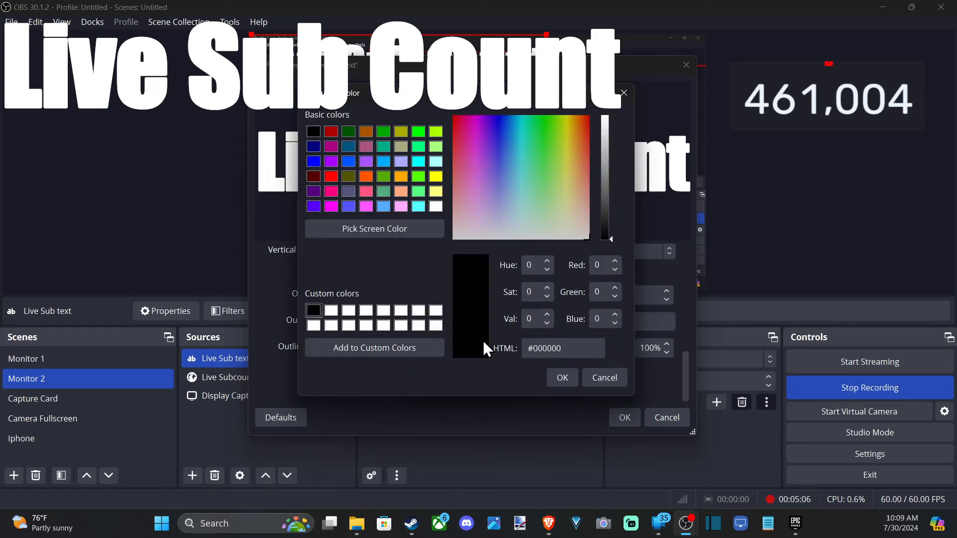
left_click(564, 379)
left_click(627, 415)
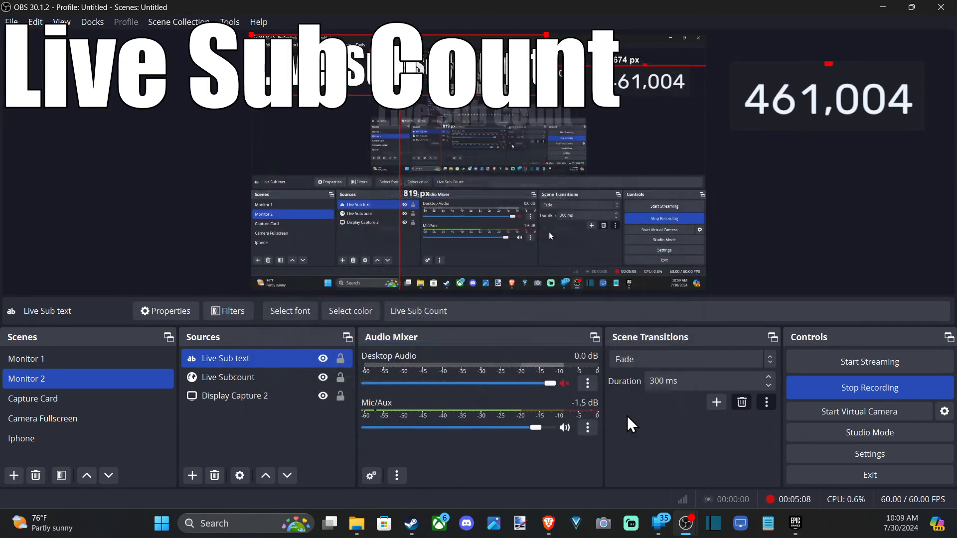
Step: Move the Live Sub text label down toward the middle of the canvas
left_click_drag(460, 56, 531, 155)
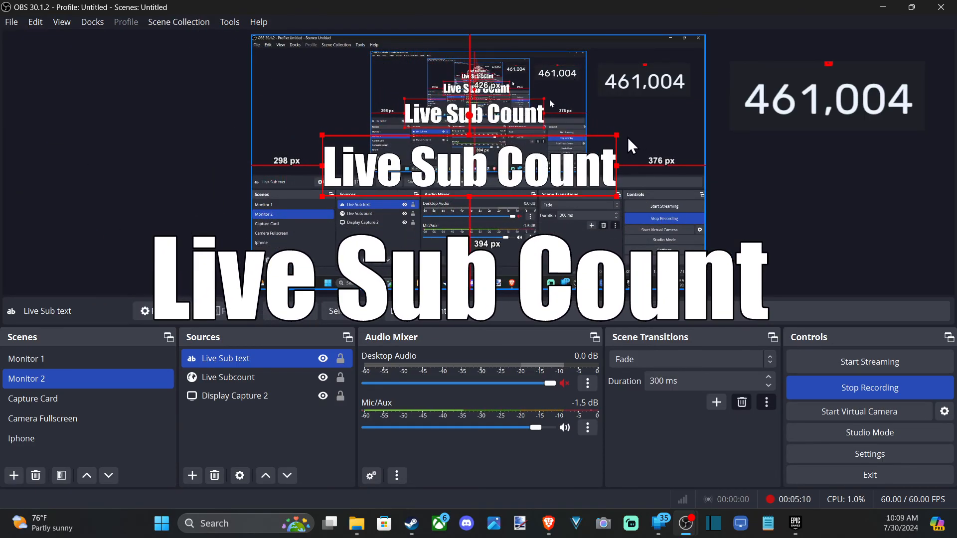